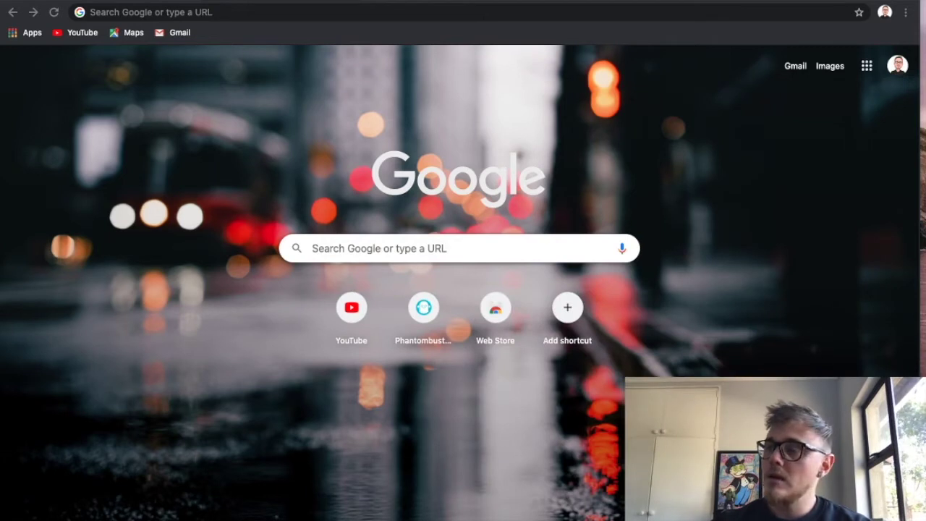
Search Google for "phantom buster" and open the Phantombuster - Leads Generation Tool result.
left_click(261, 12)
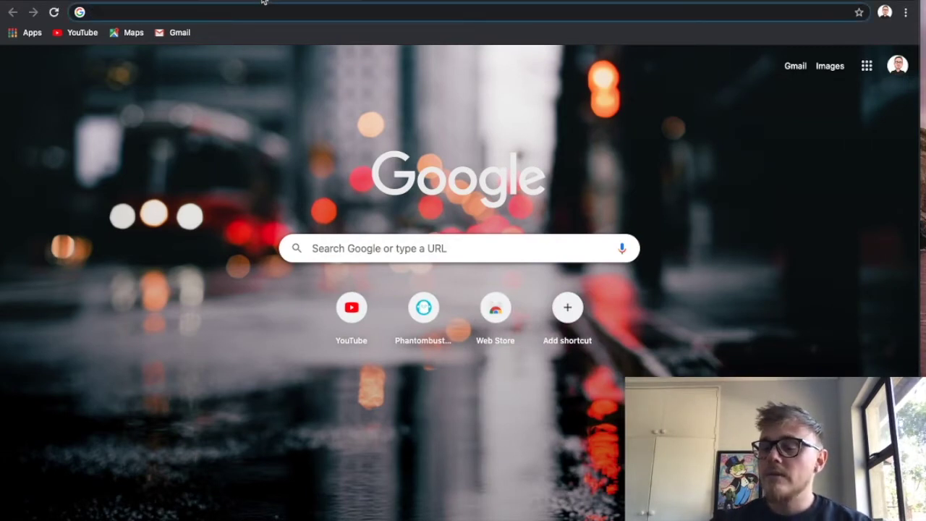
left_click(420, 251)
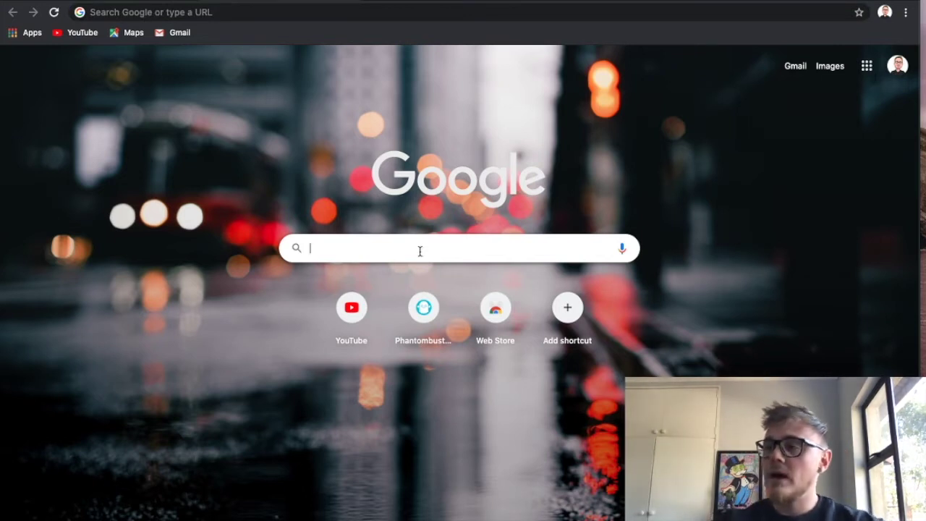
type("phan")
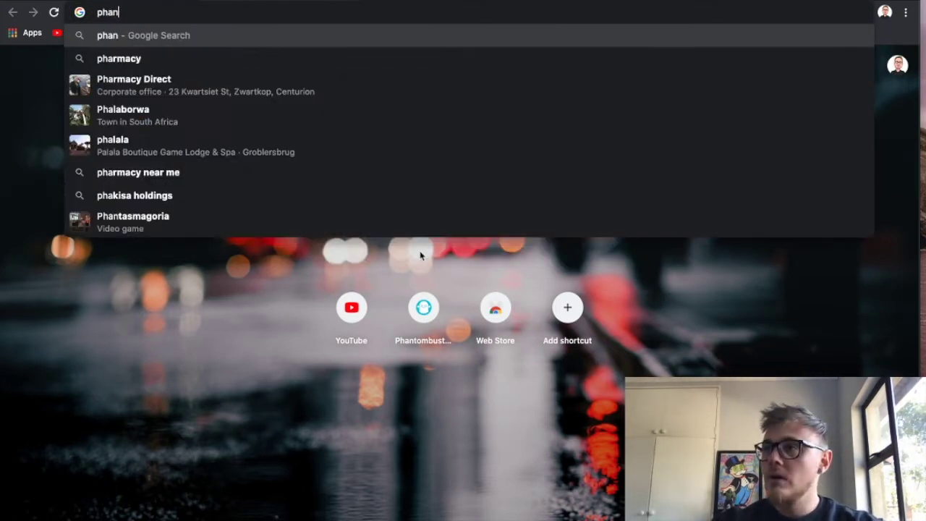
type("tom buster")
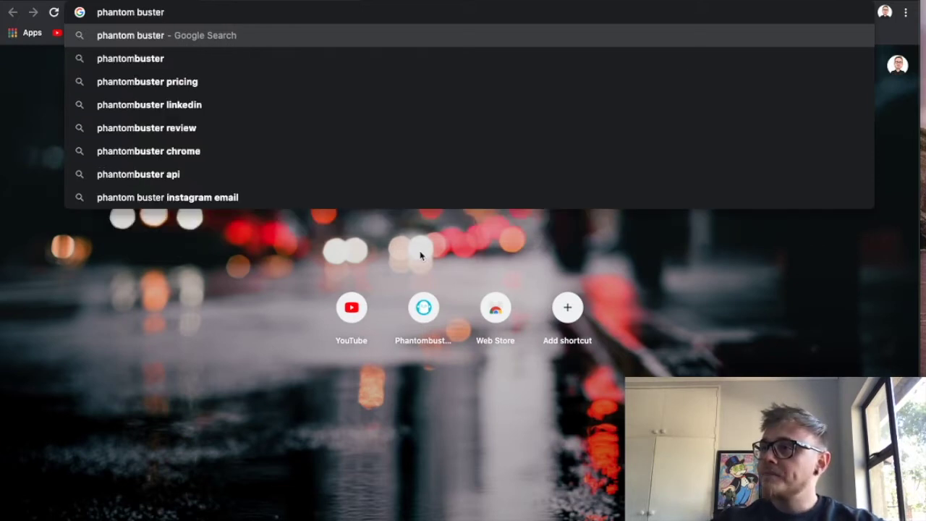
key("Return")
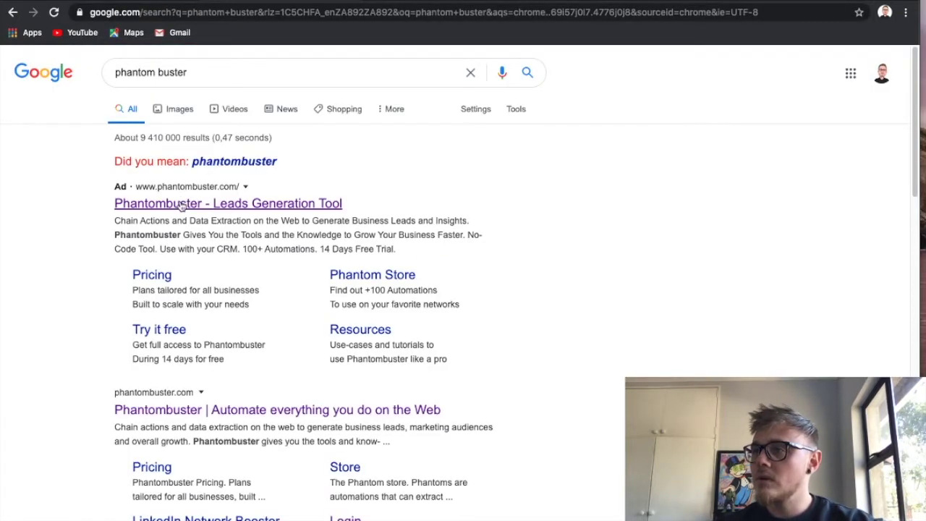
left_click(181, 205)
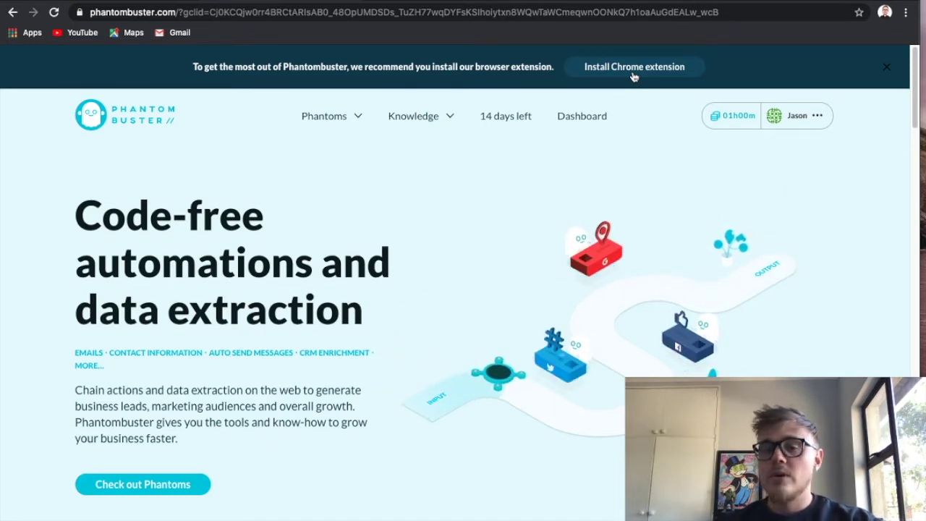
Install the recommended Phantombuster extension from the Chrome Web Store and turn on browser sync.
left_click(633, 73)
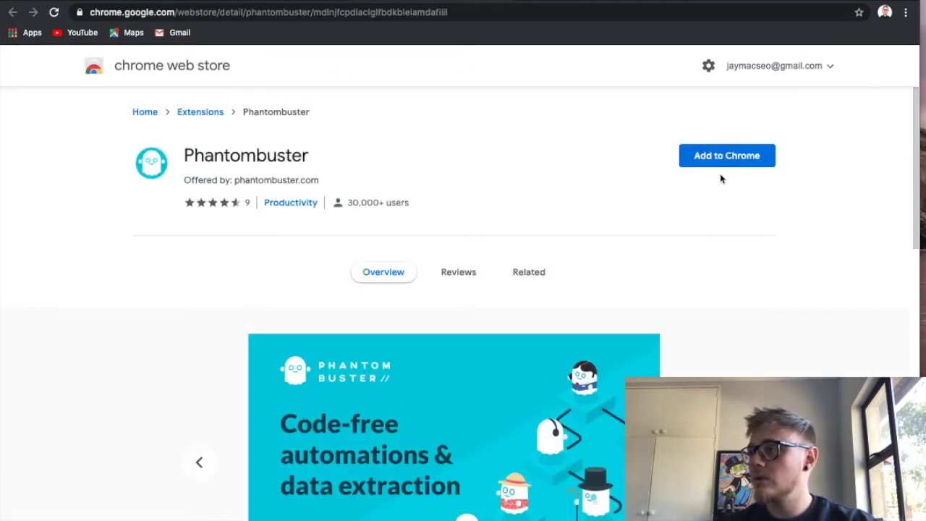
left_click(721, 166)
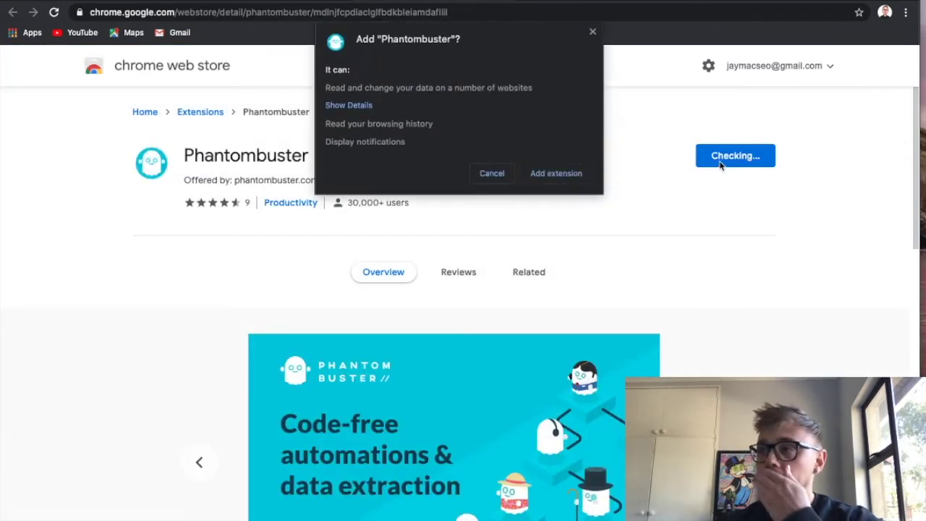
left_click(561, 177)
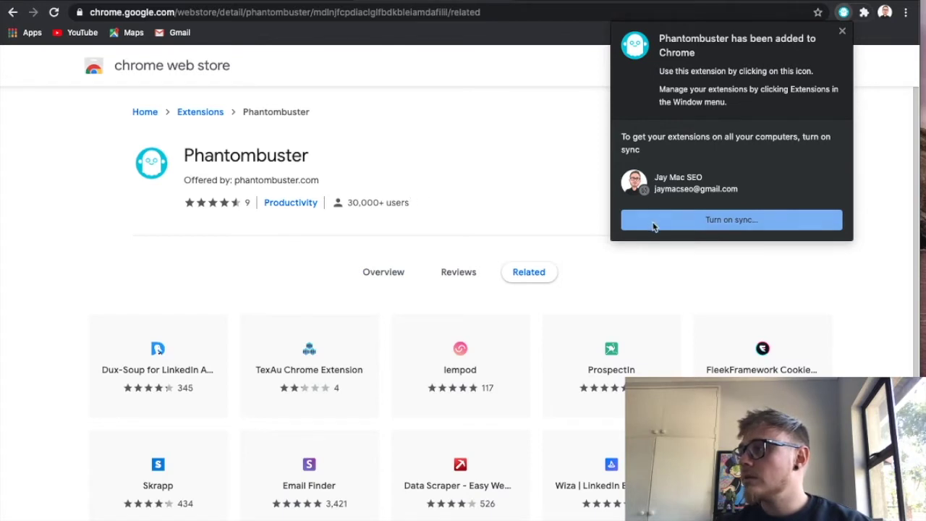
left_click(662, 223)
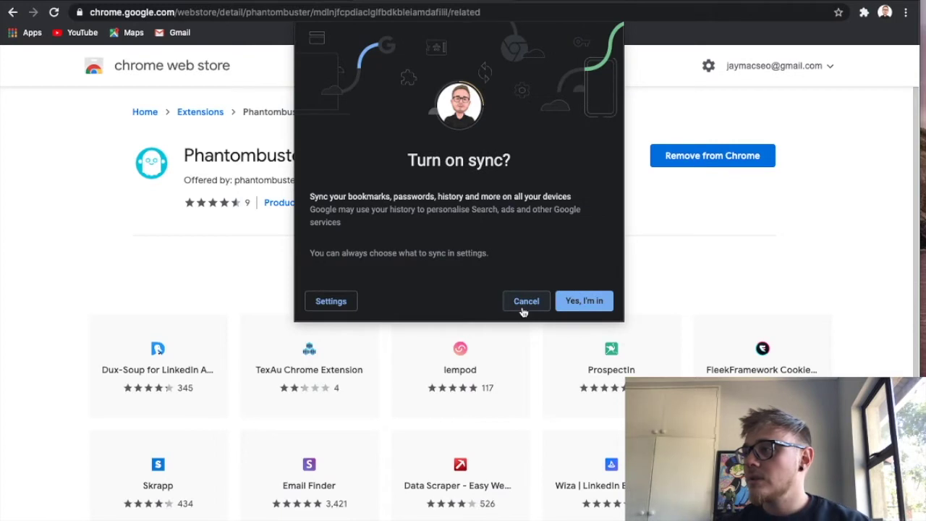
left_click(609, 302)
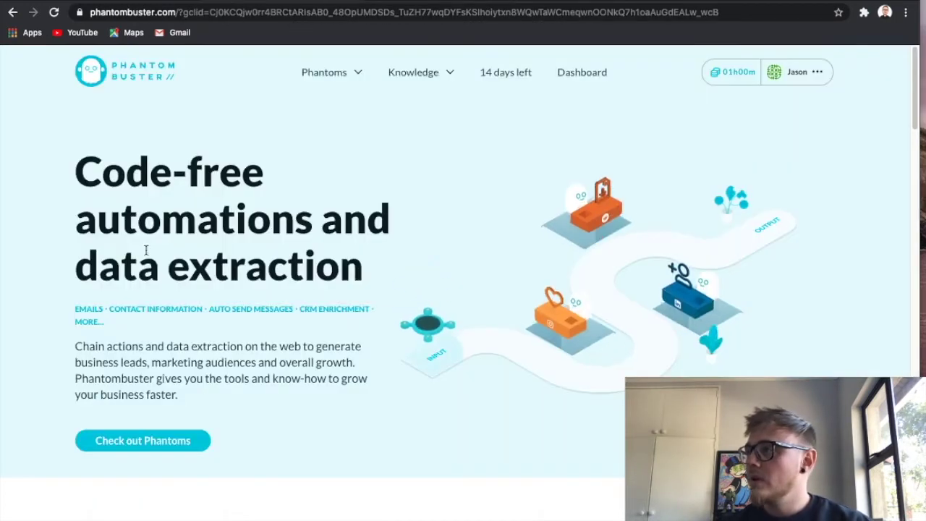
Pin the Phantombuster extension so its icon stays beside the address bar.
mouse_move(315, 63)
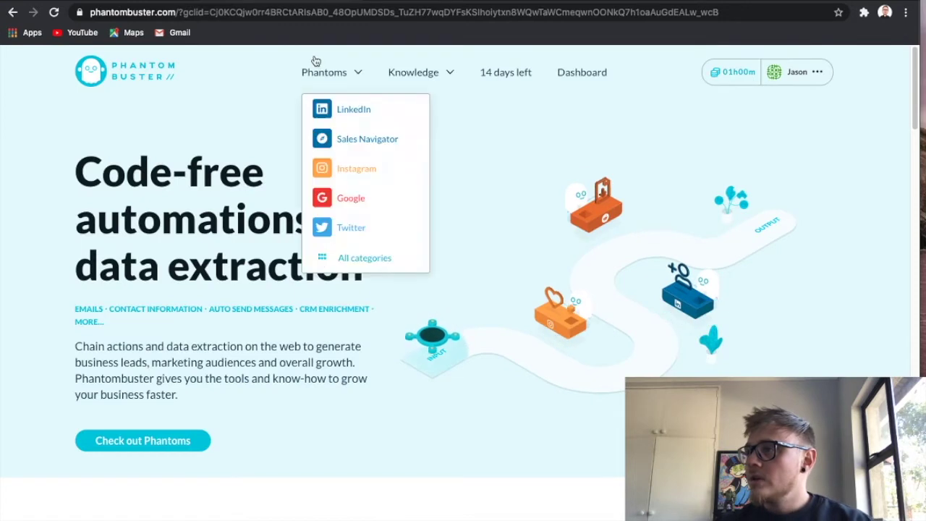
left_click(436, 3)
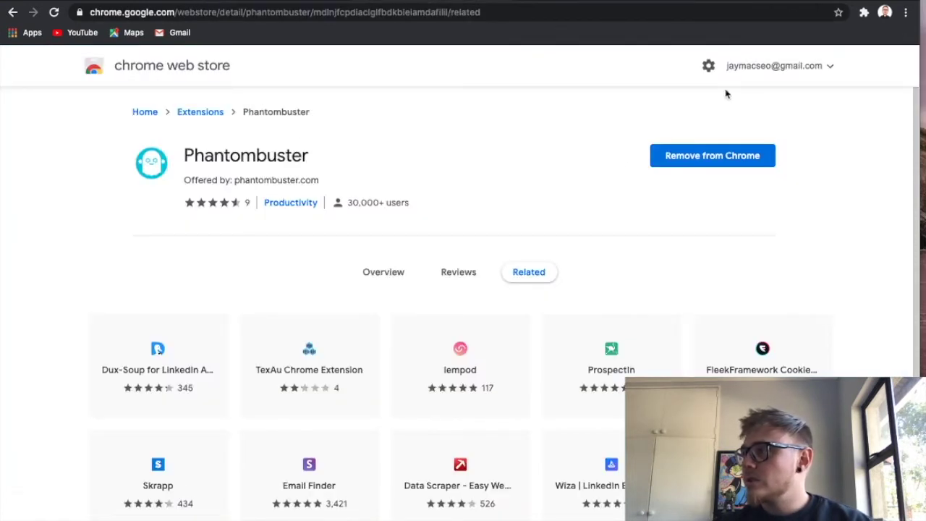
left_click(863, 15)
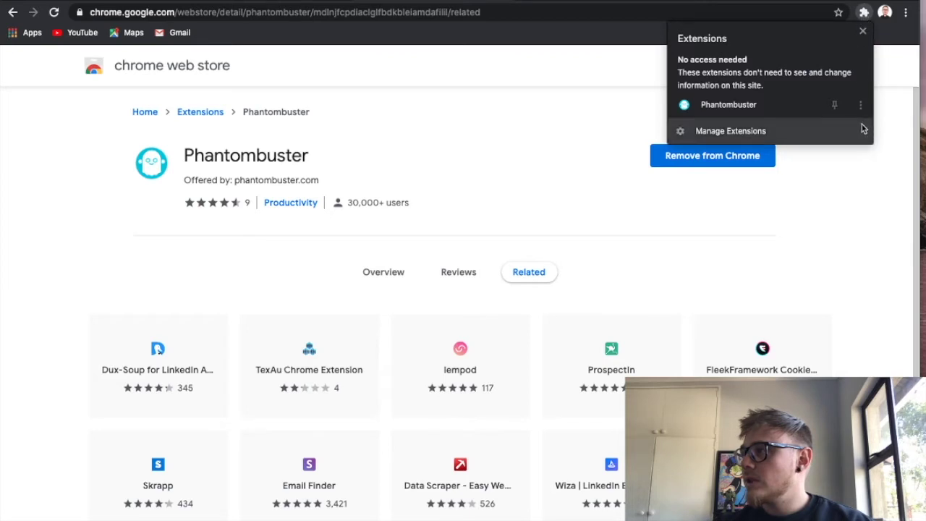
left_click(836, 107)
left_click(576, 40)
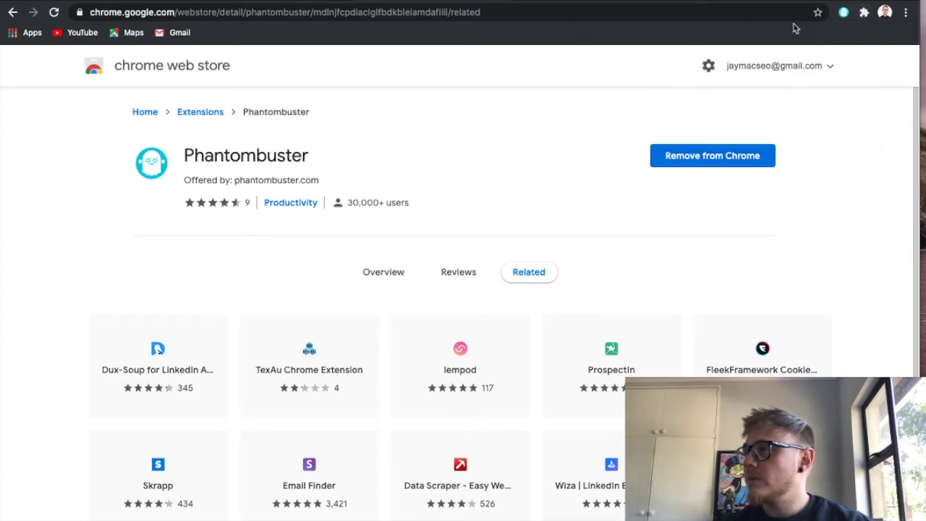
Return to the Phantombuster site, show the Phantoms of all categories, and filter them to Facebook.
left_click(288, 3)
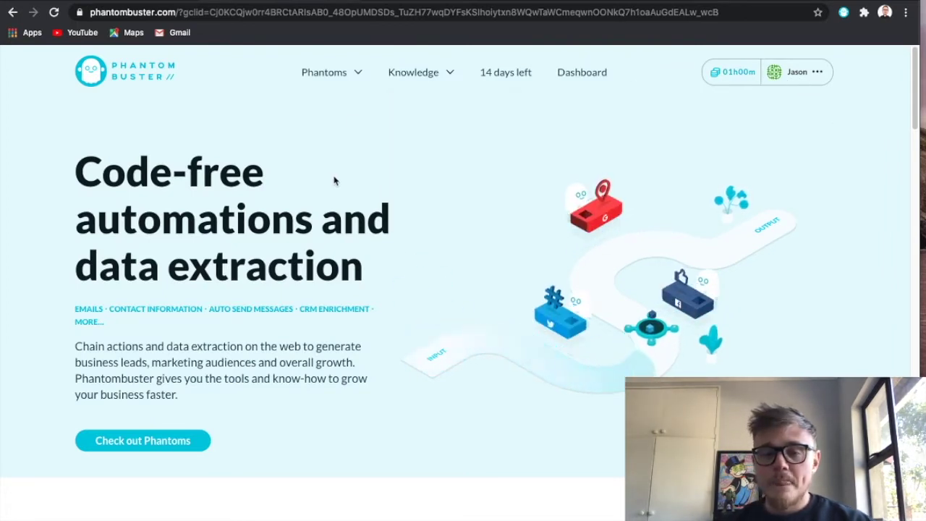
mouse_move(346, 77)
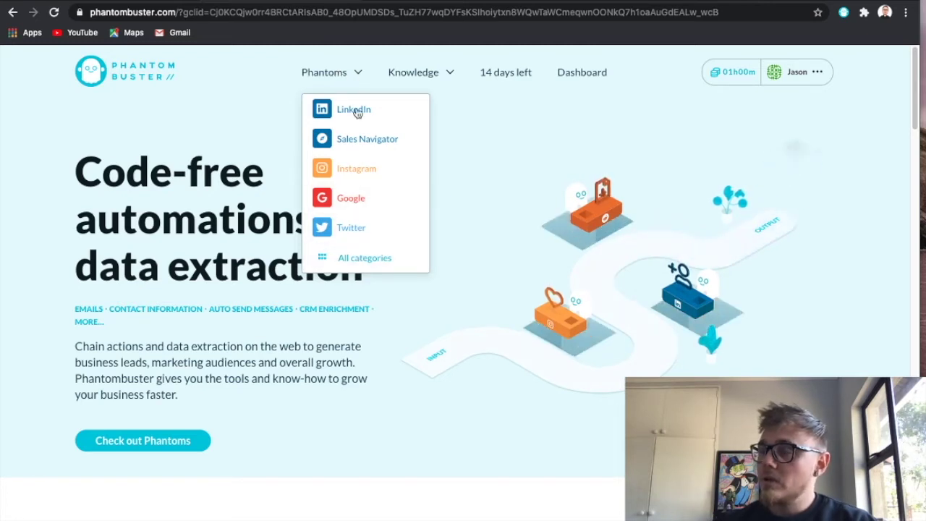
left_click(362, 258)
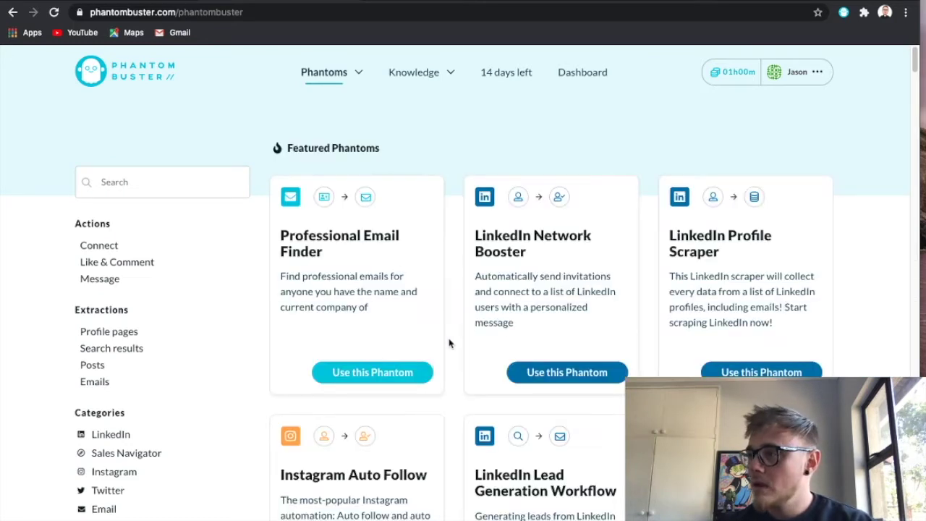
scroll(224, 297, "down", 3)
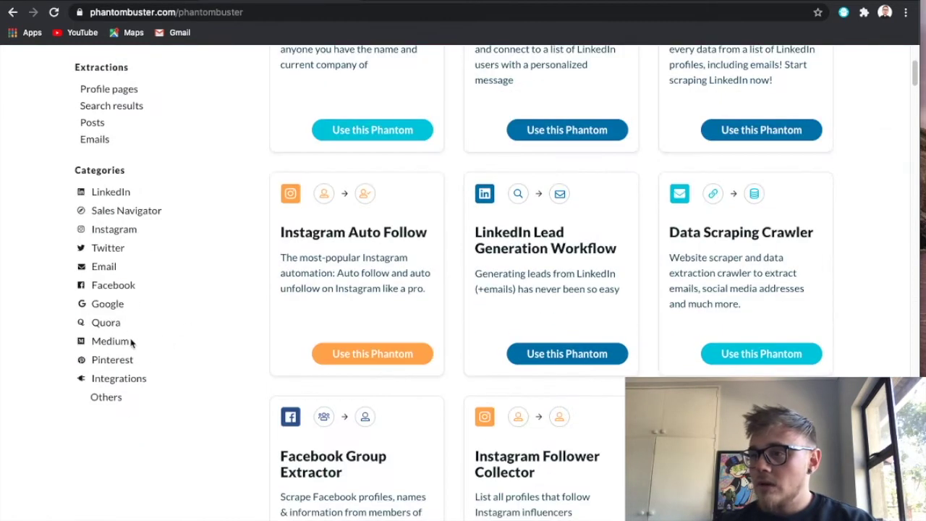
left_click(121, 289)
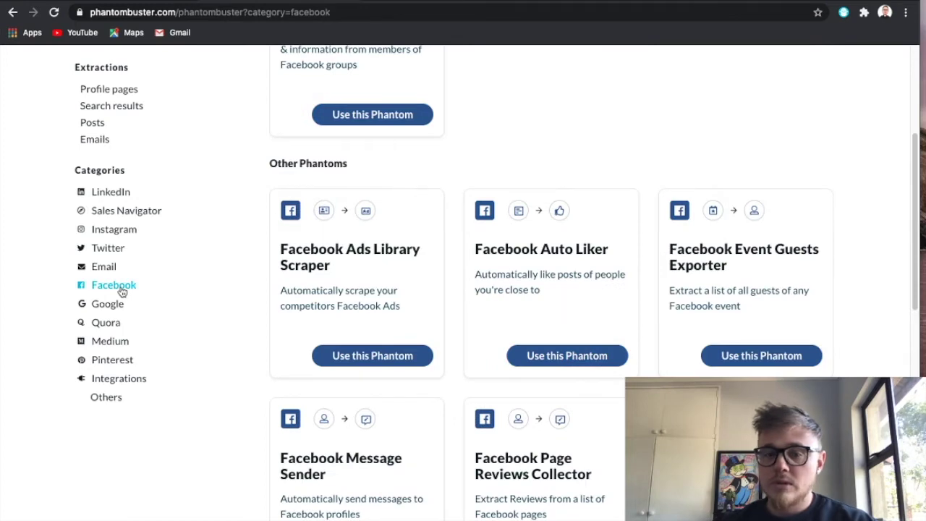
Look through the Facebook Phantoms and start setting up the Facebook Group Extractor.
scroll(122, 289, "down", 1)
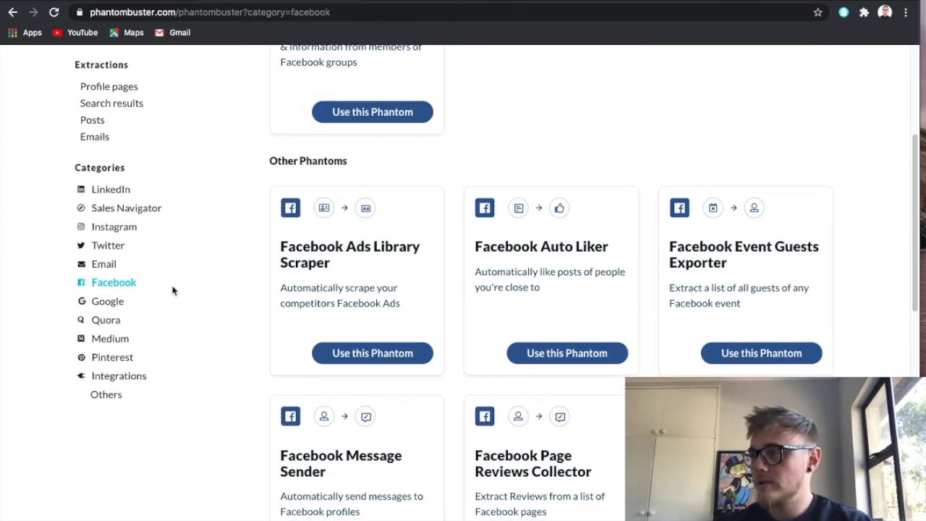
scroll(597, 246, "up", 2)
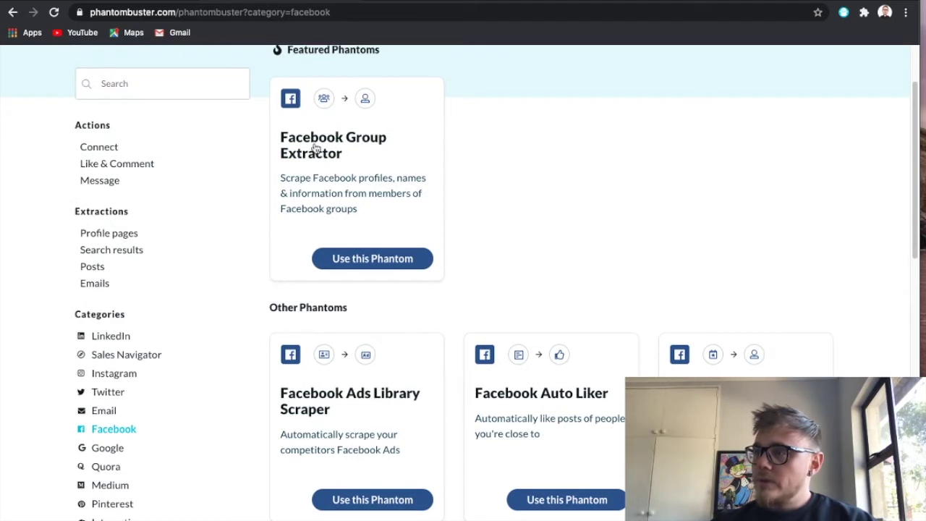
scroll(395, 180, "up", 1)
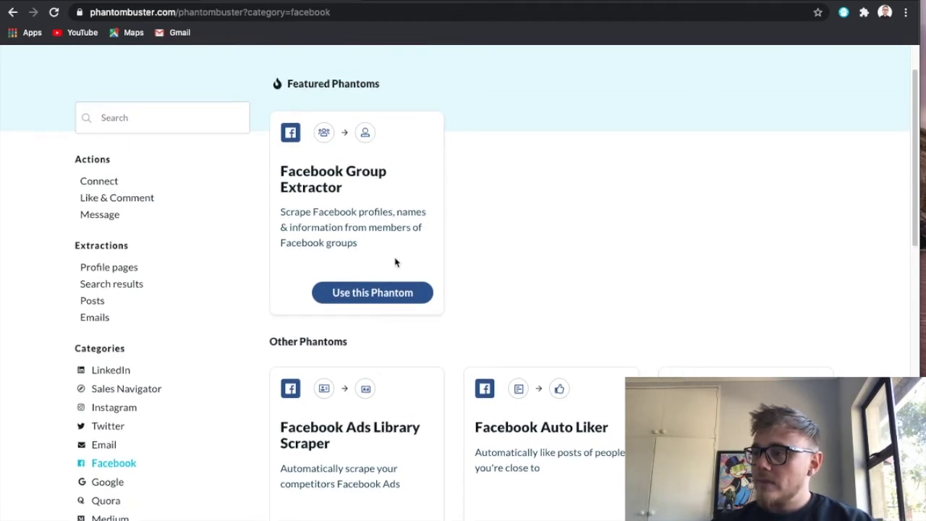
left_click(360, 293)
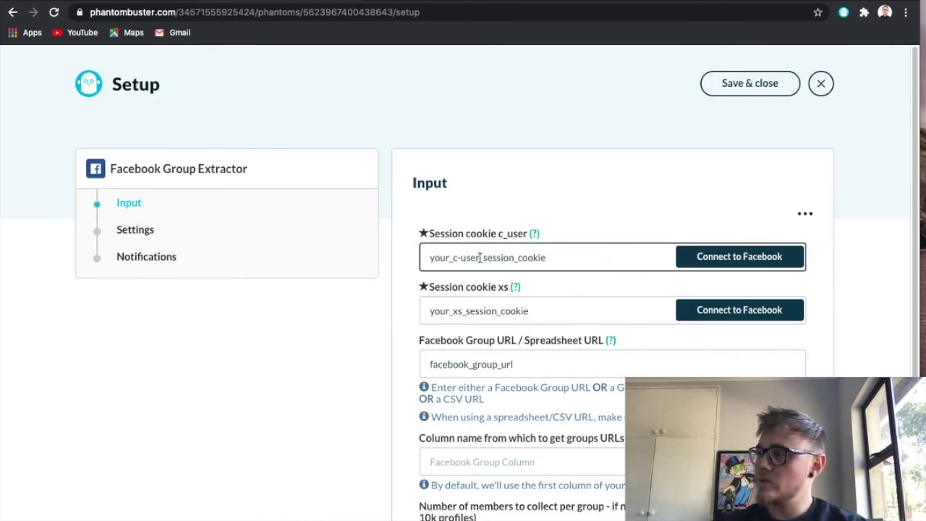
Connect the extractor to Facebook so the c_user and xs session cookies are filled in.
left_click(843, 13)
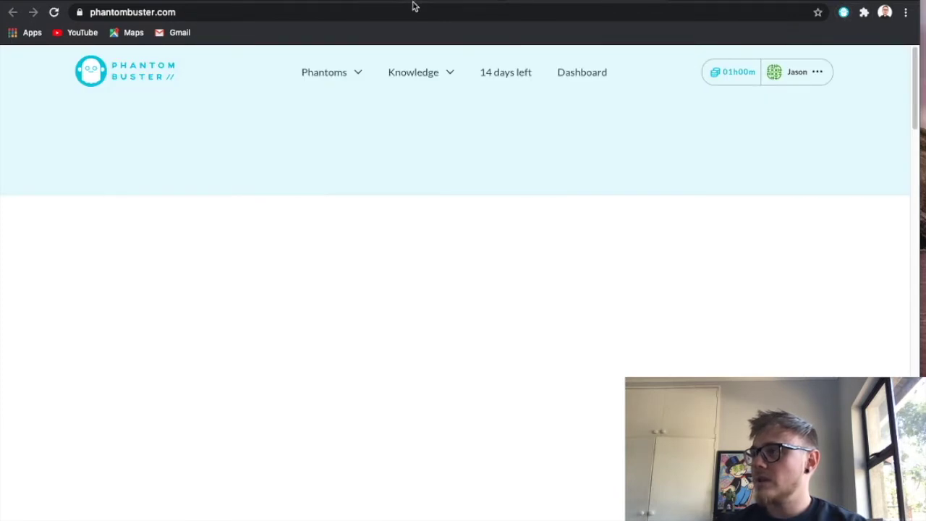
left_click(713, 257)
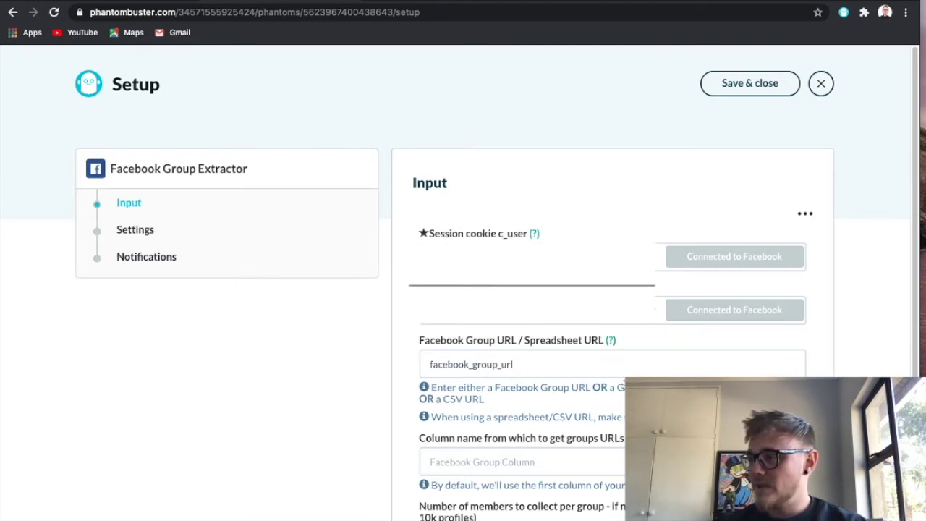
Set the number of members to collect per group to 300 and name the resulting CSV file "Result", leaving the spreadsheet line count empty.
scroll(579, 355, "down", 2)
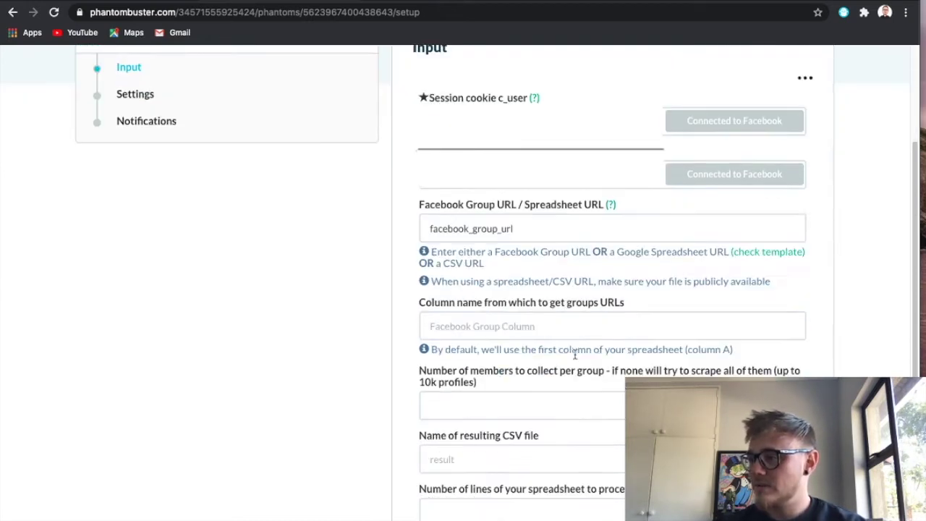
left_click(544, 403)
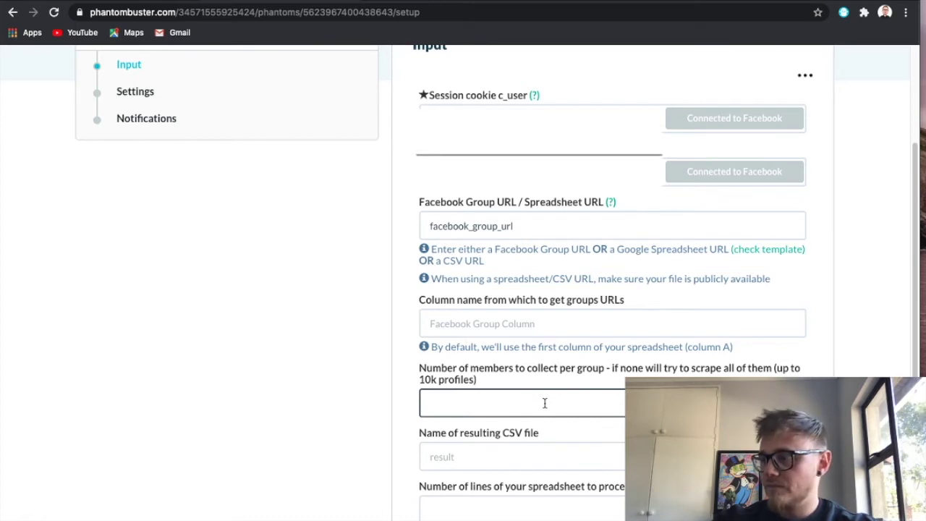
left_click(541, 455)
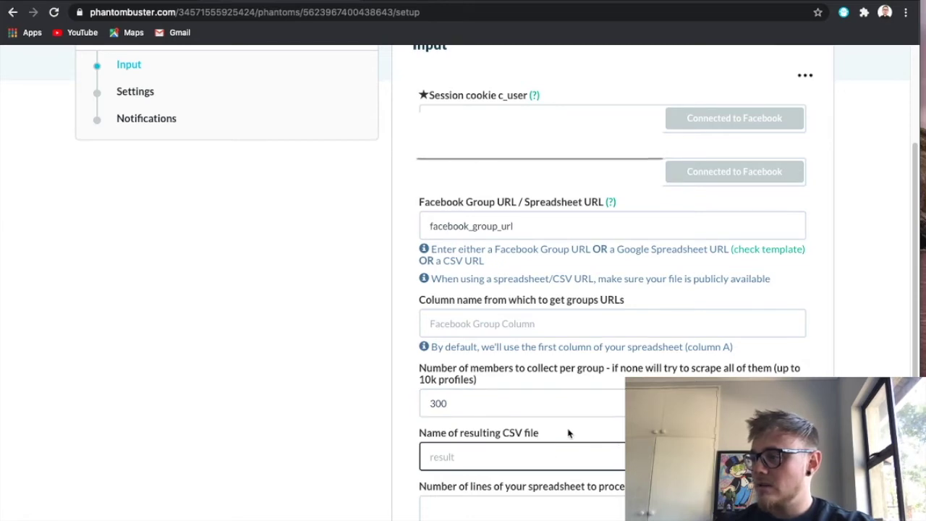
scroll(569, 438, "down", 2)
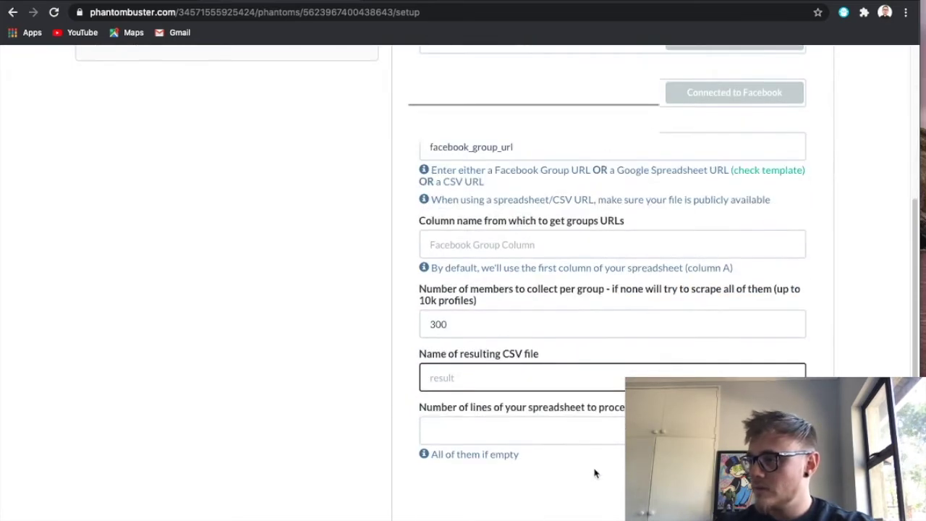
type("R")
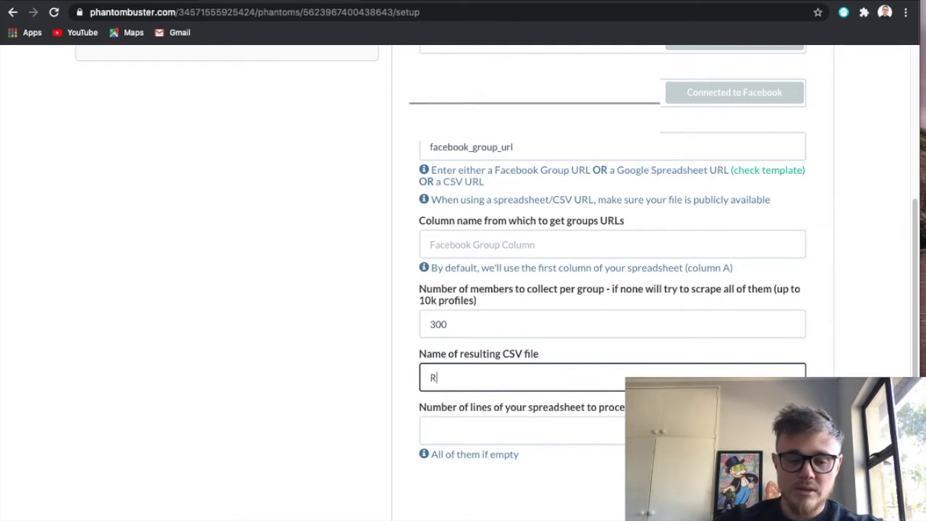
type("esult")
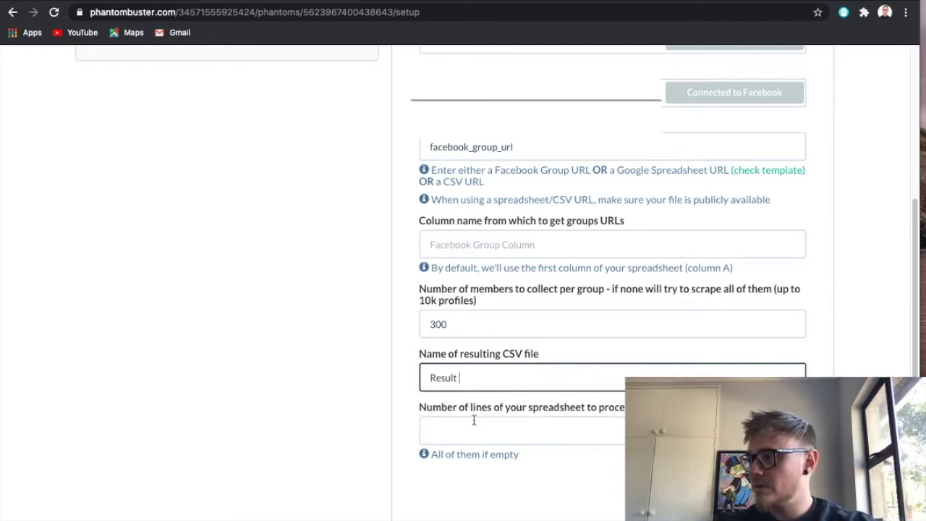
left_click(493, 431)
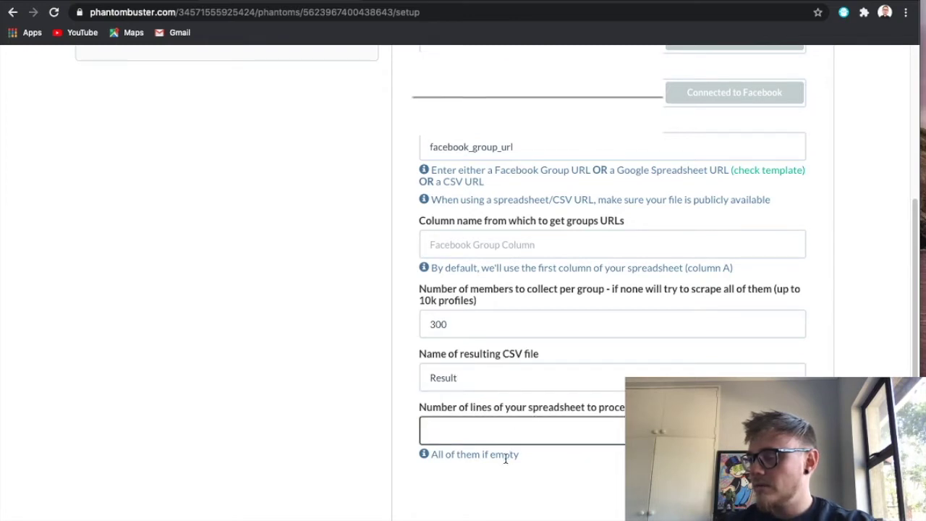
left_click(572, 482)
Open Facebook in a new browser tab by searching the web for "facebook", and glance over the news feed.
scroll(579, 379, "up", 3)
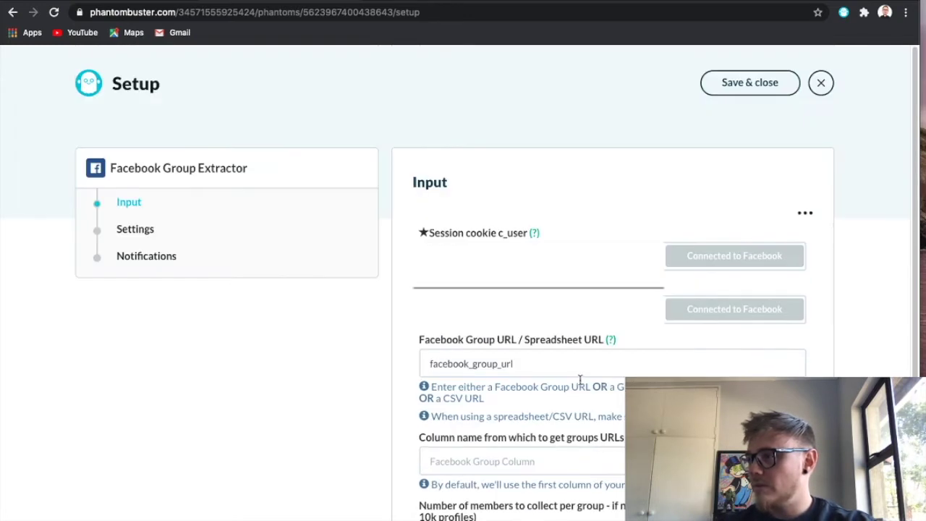
left_click(675, 2)
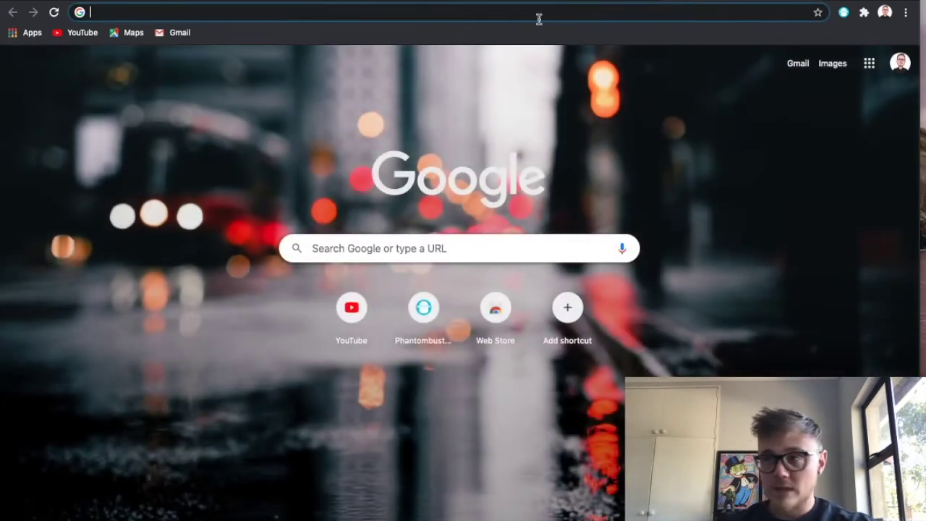
type("faceboo")
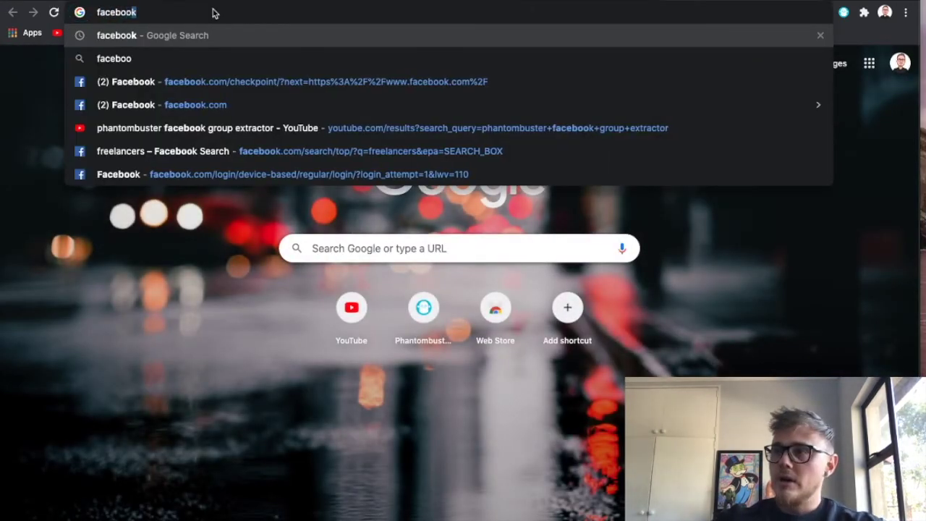
type("k")
key("Return")
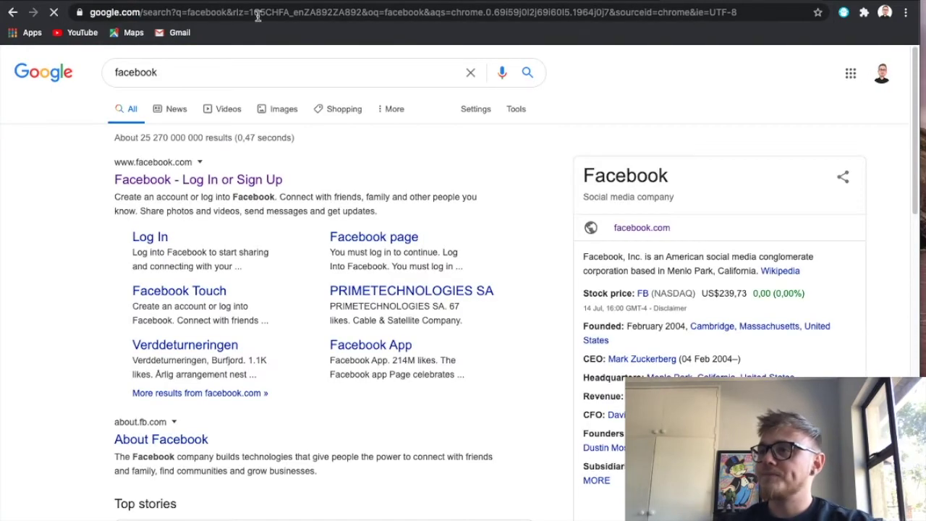
left_click(146, 180)
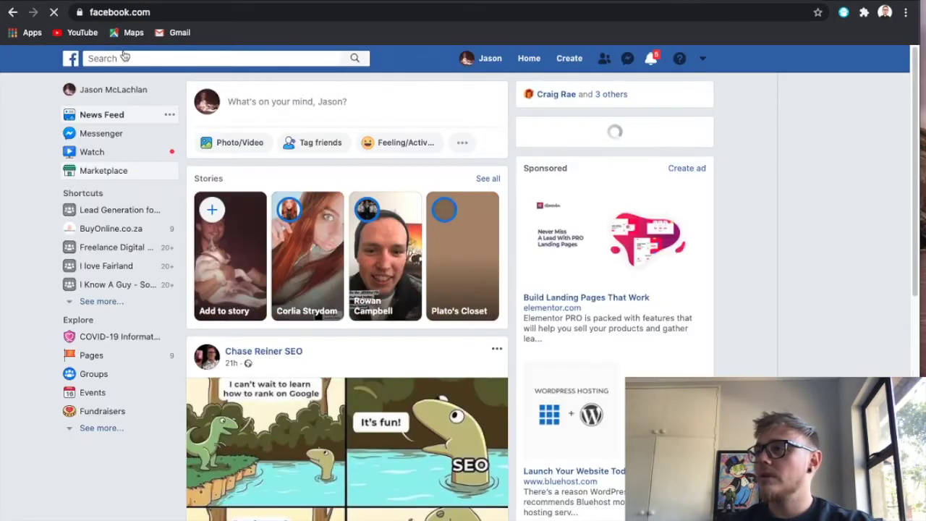
scroll(597, 236, "down", 3)
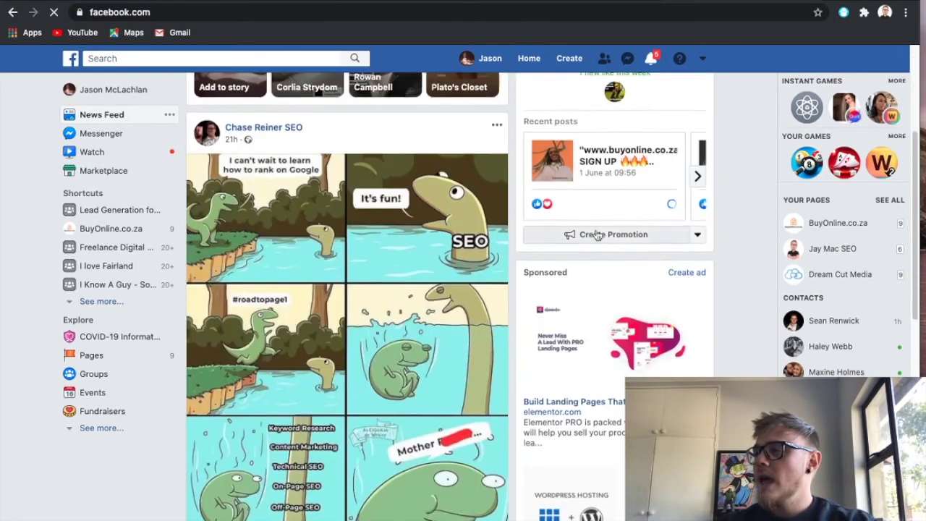
scroll(597, 235, "up", 3)
Search Facebook for "freelancer", limit the results to groups, and dismiss the notification pop-up.
left_click(126, 60)
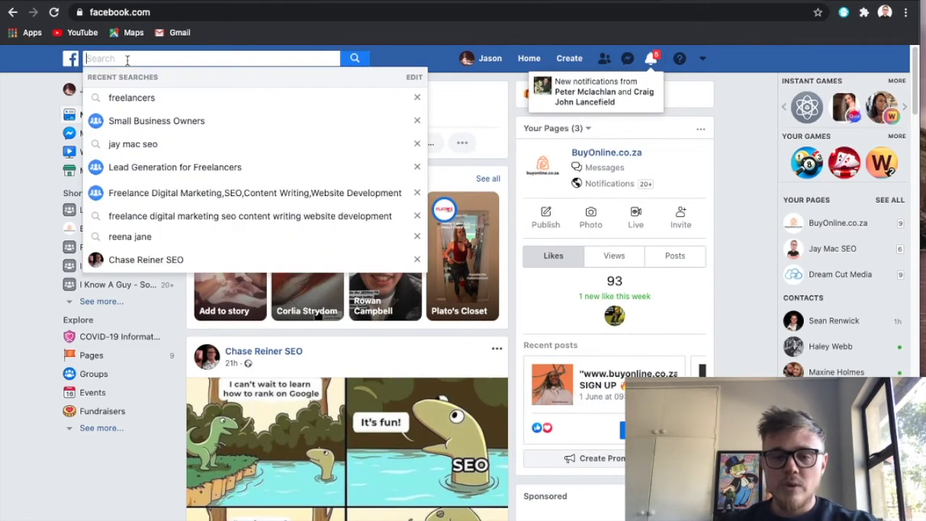
type("freelan")
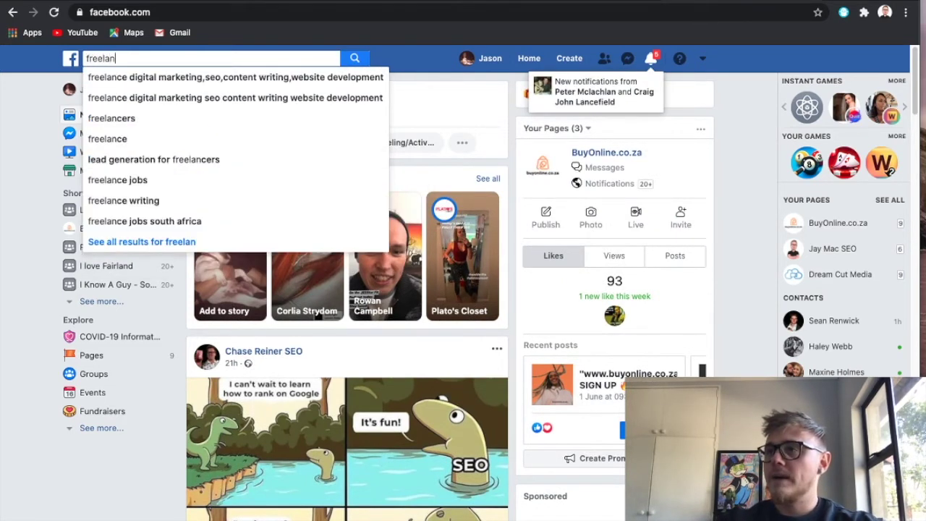
type("cer")
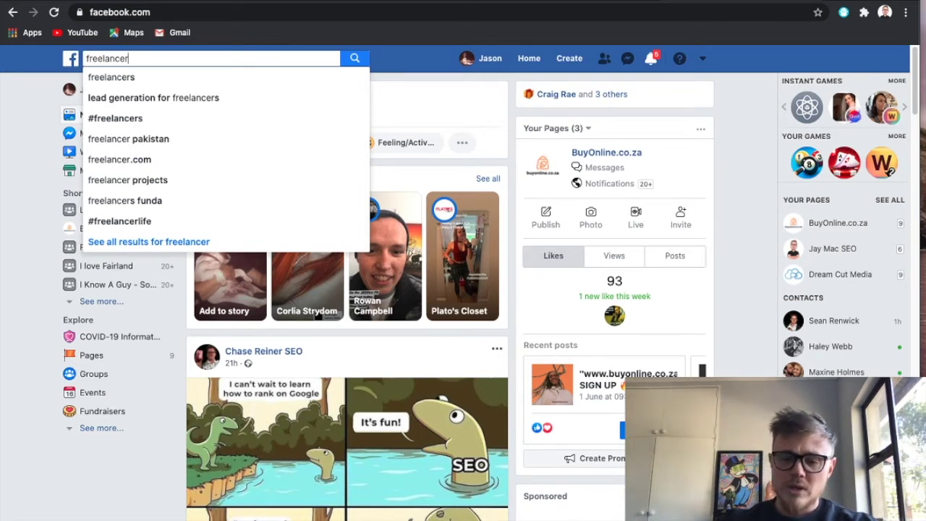
key("Return")
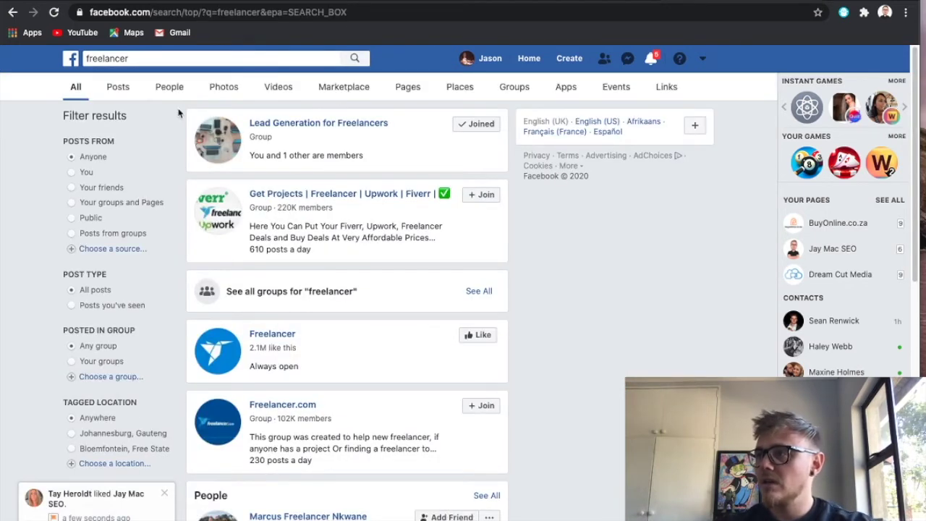
left_click(510, 90)
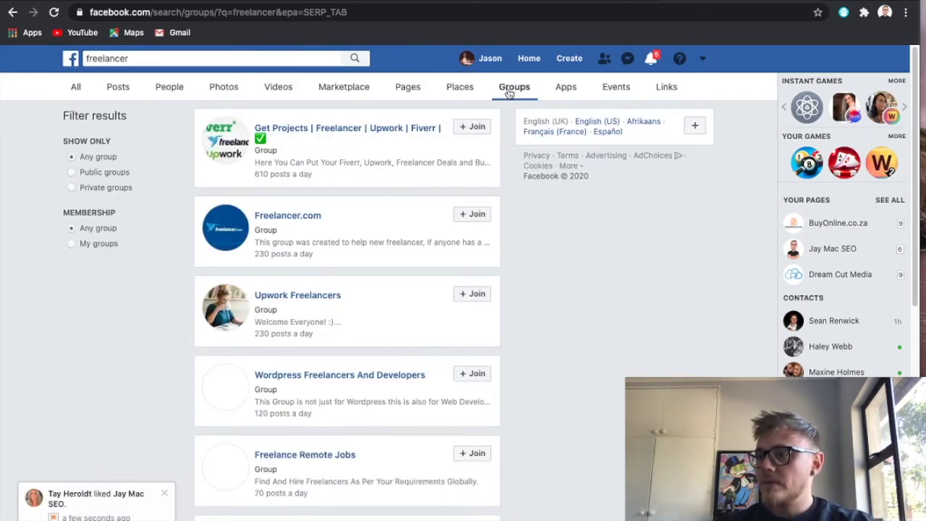
left_click(166, 497)
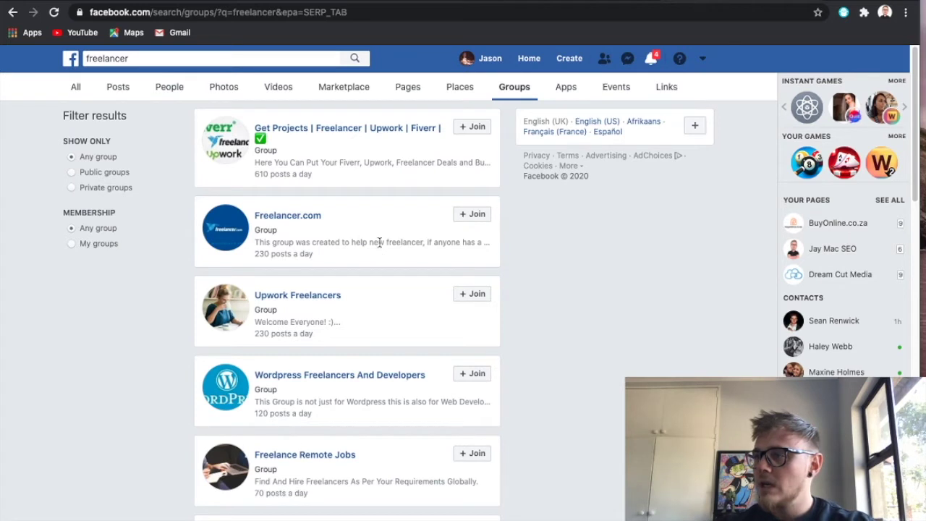
Look through the freelancer group results and the unfiltered search results for a suitable group.
scroll(384, 383, "down", 3)
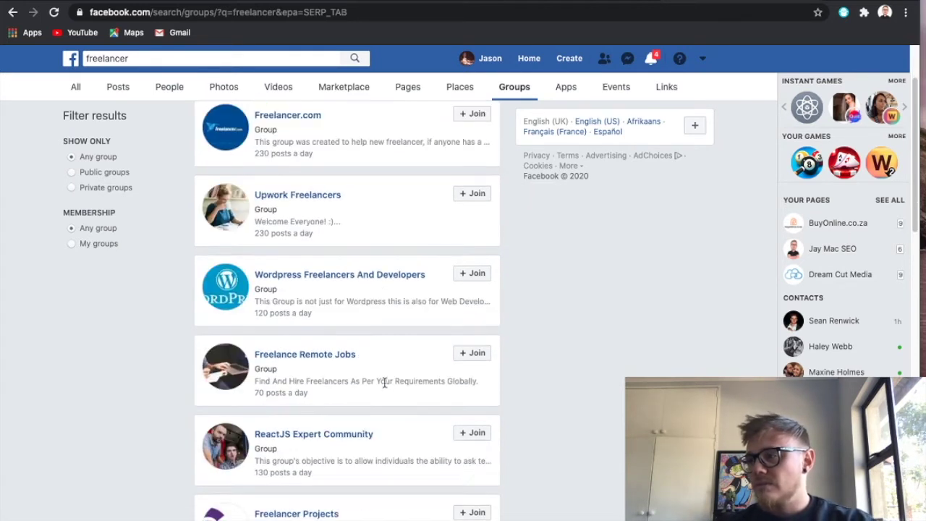
scroll(384, 384, "up", 2)
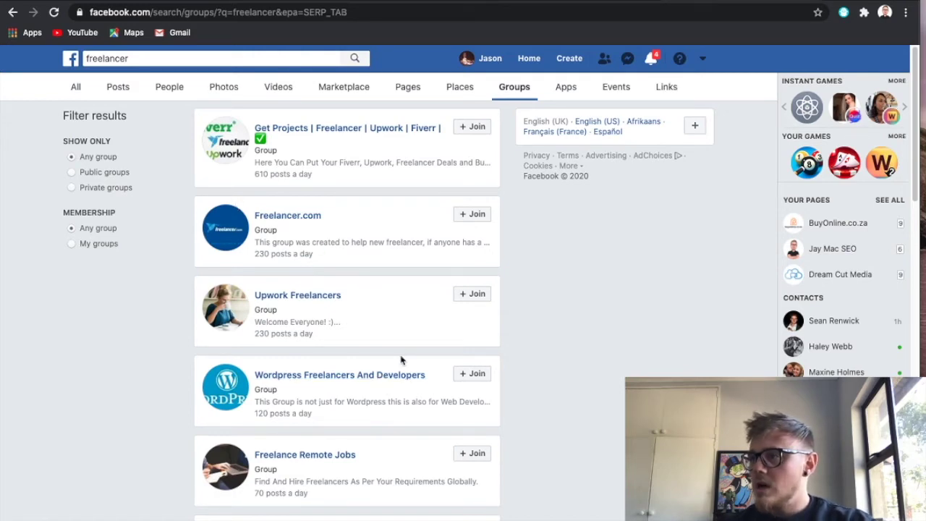
scroll(401, 359, "down", 4)
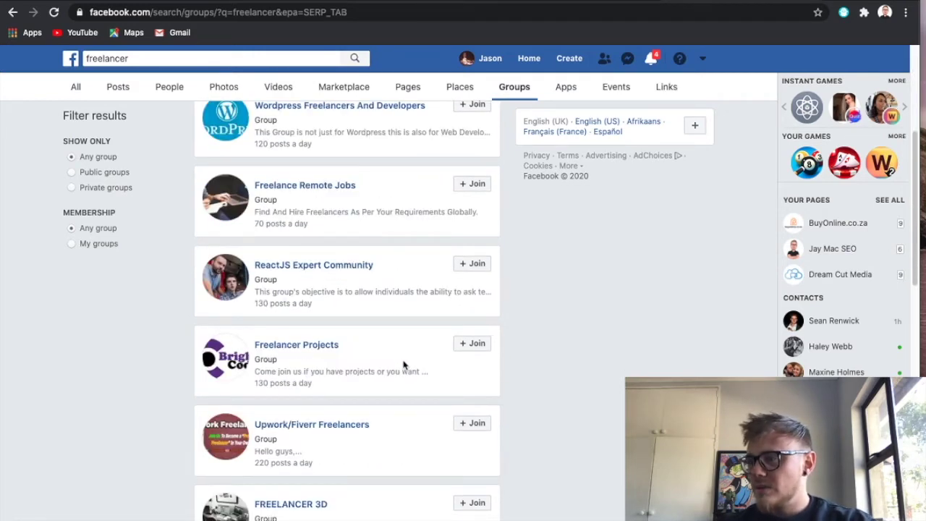
scroll(403, 365, "down", 3)
scroll(404, 365, "up", 7)
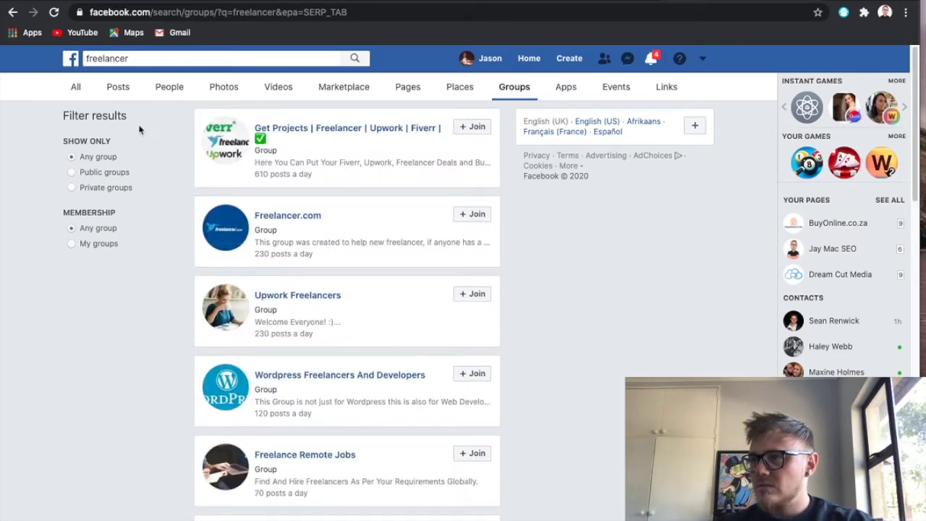
left_click(76, 88)
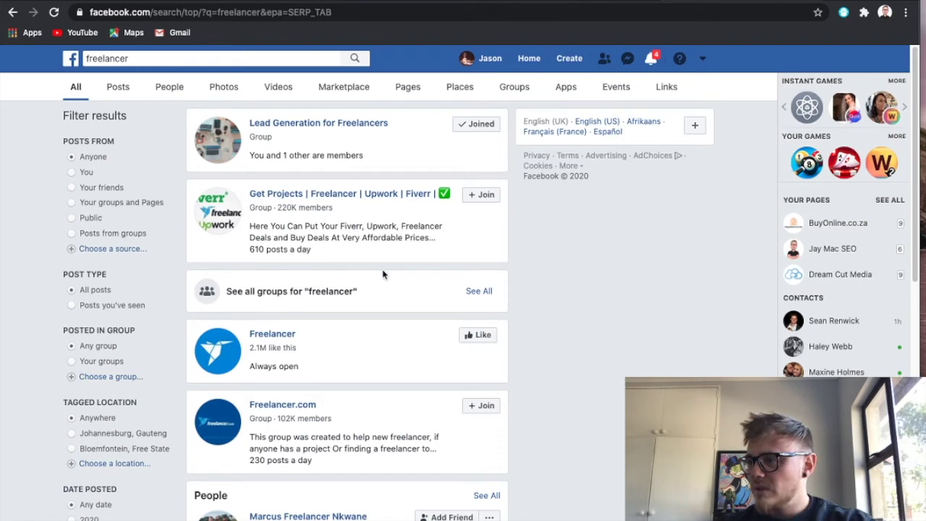
scroll(383, 274, "down", 3)
scroll(383, 273, "up", 3)
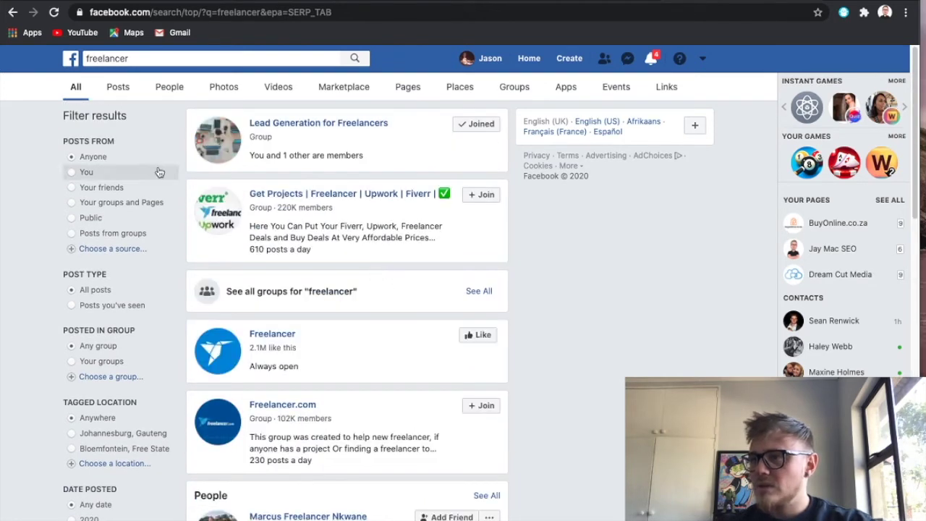
Search the Facebook groups for "freelancers" and open the joined group named Freelancers.
left_click(517, 91)
left_click(139, 58)
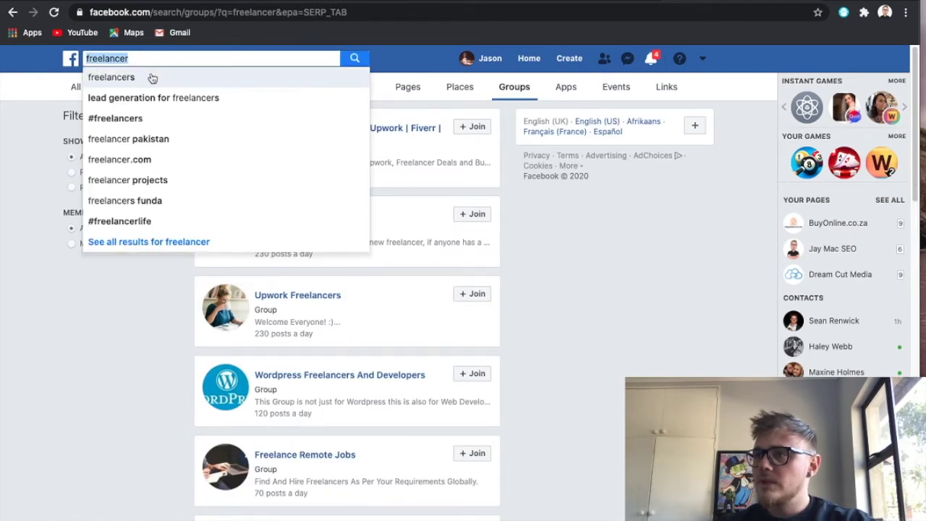
left_click(149, 78)
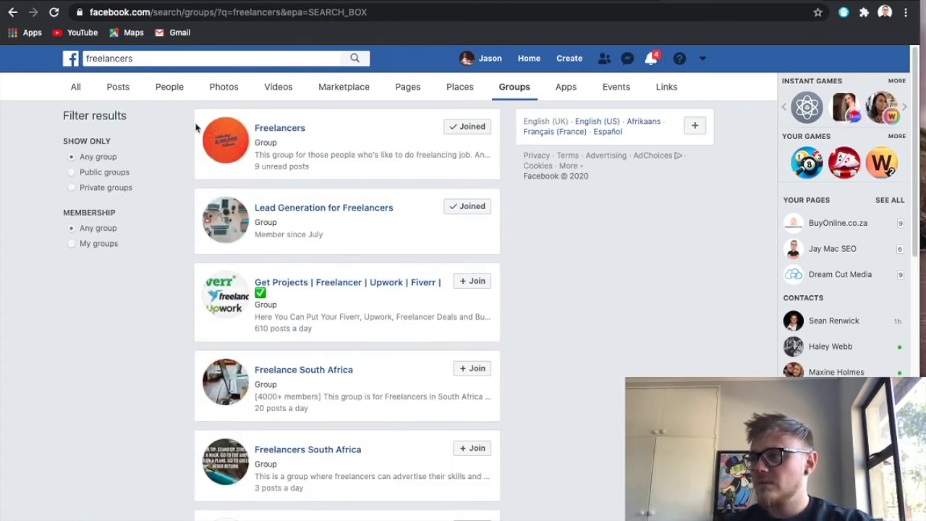
left_click(259, 134)
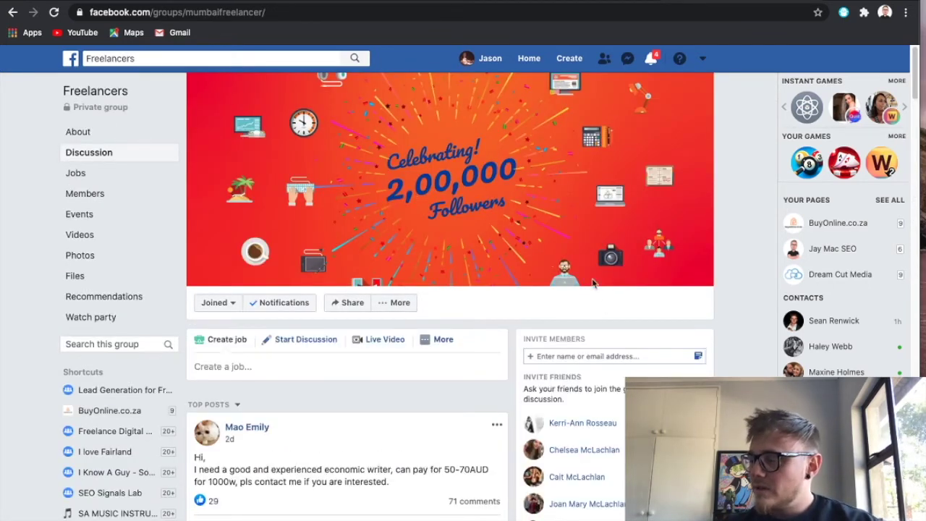
Look over the Freelancers group page, including its member section, and copy the group's web address.
scroll(611, 353, "down", 5)
scroll(622, 376, "down", 2)
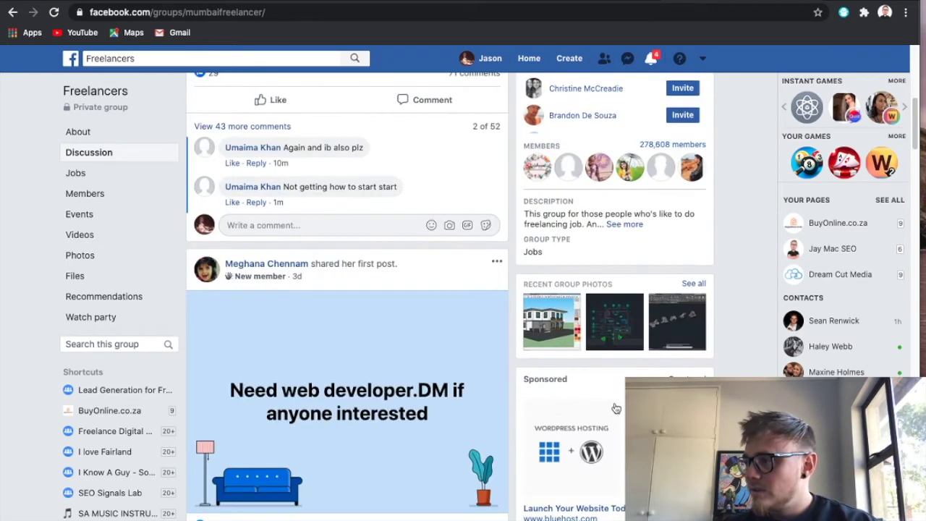
scroll(594, 401, "up", 4)
scroll(564, 396, "up", 2)
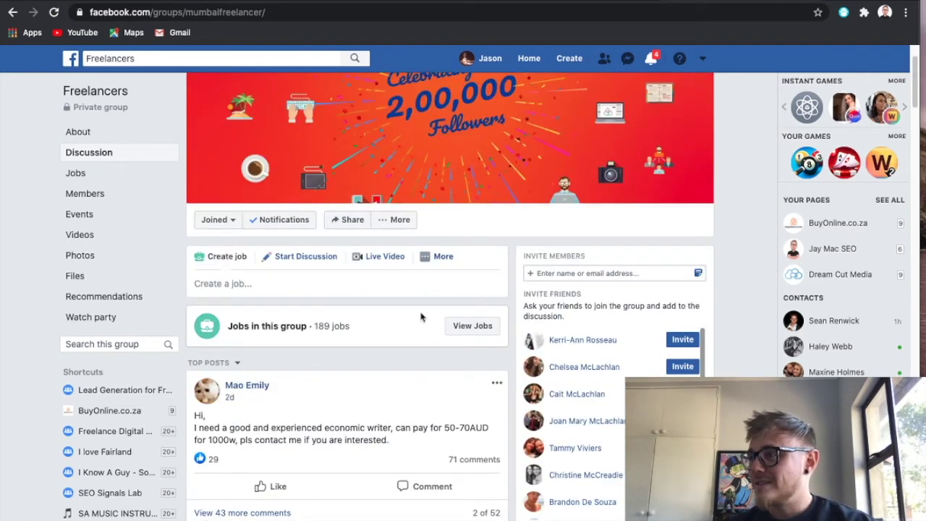
scroll(393, 378, "up", 1)
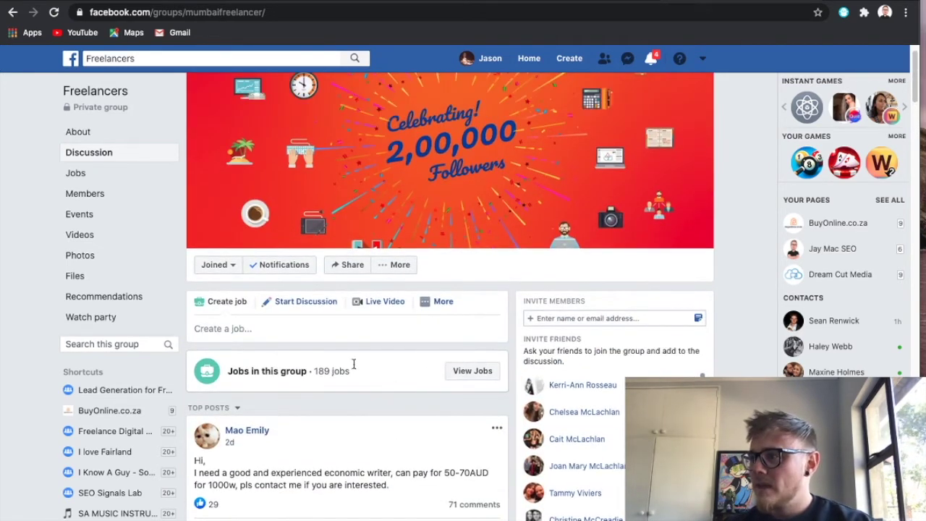
scroll(499, 120, "up", 1)
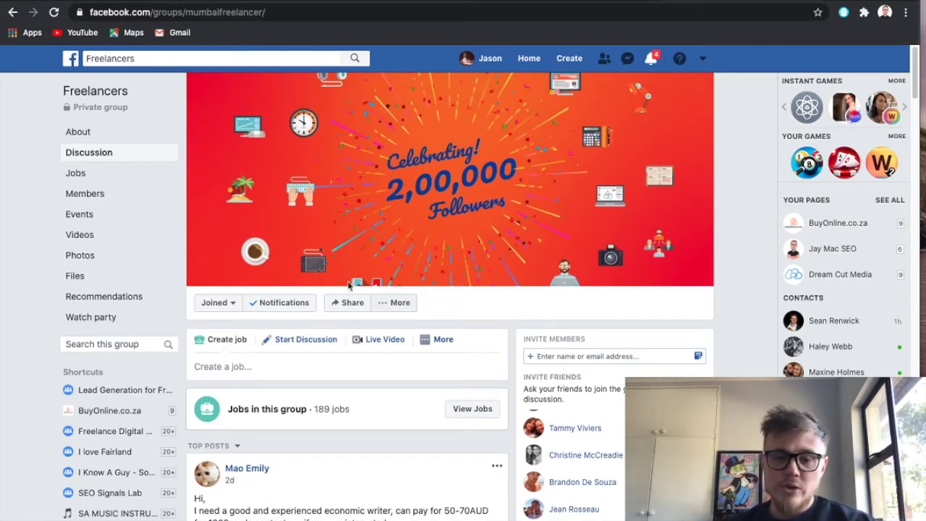
left_click(277, 13)
key("ctrl+c")
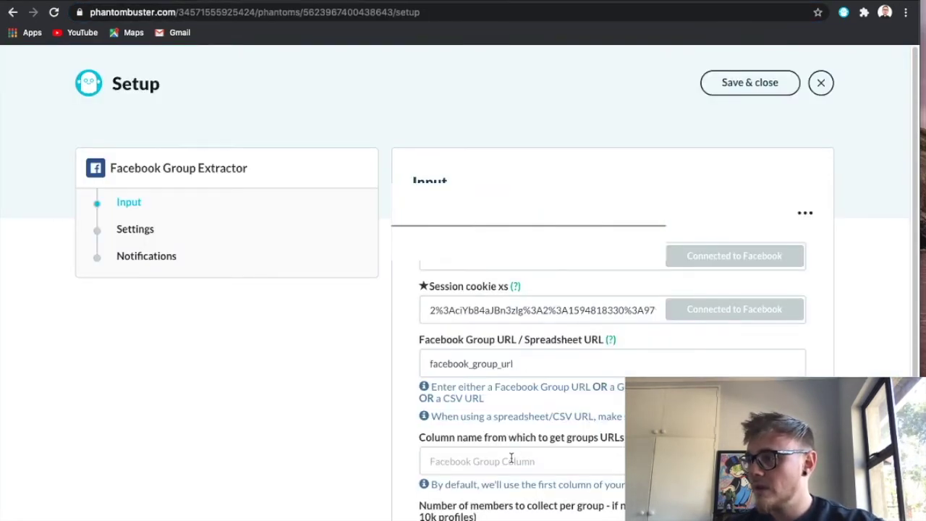
left_click(533, 471)
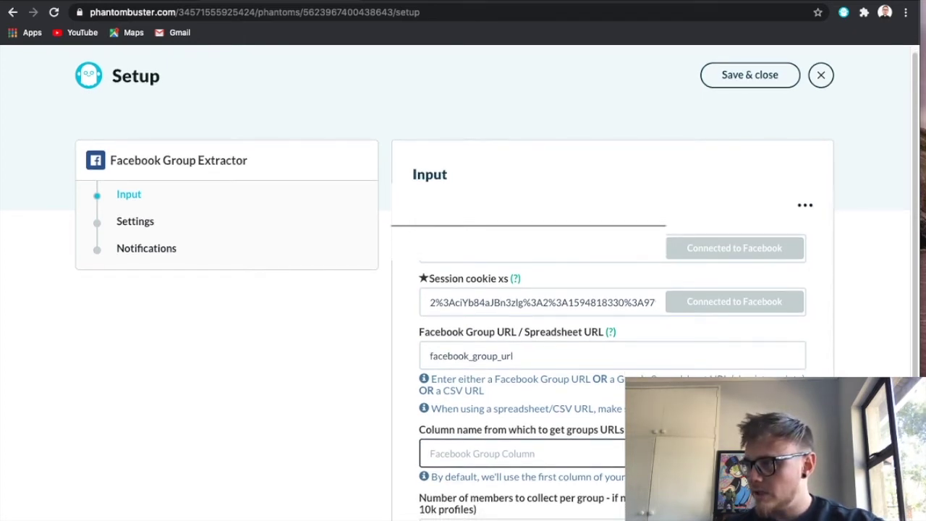
scroll(582, 296, "down", 1)
left_click(533, 300)
double_click(424, 299)
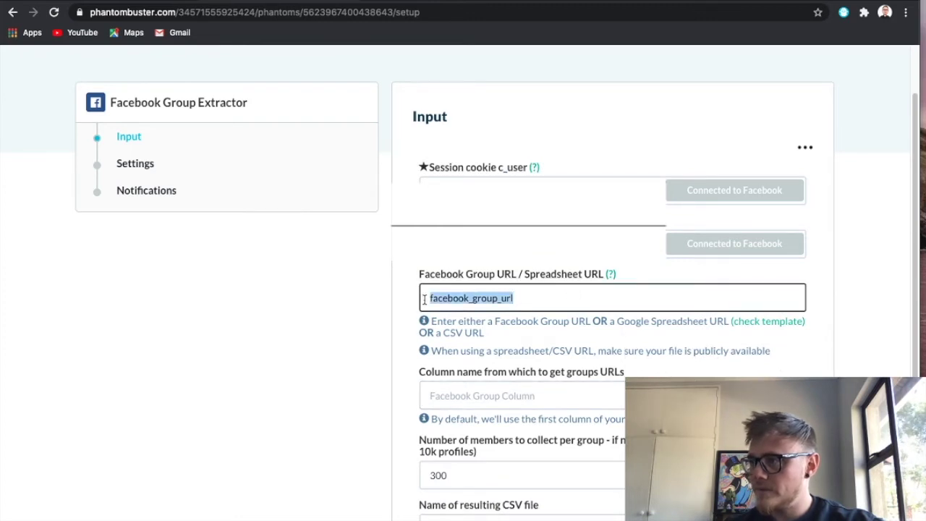
key("ctrl+v")
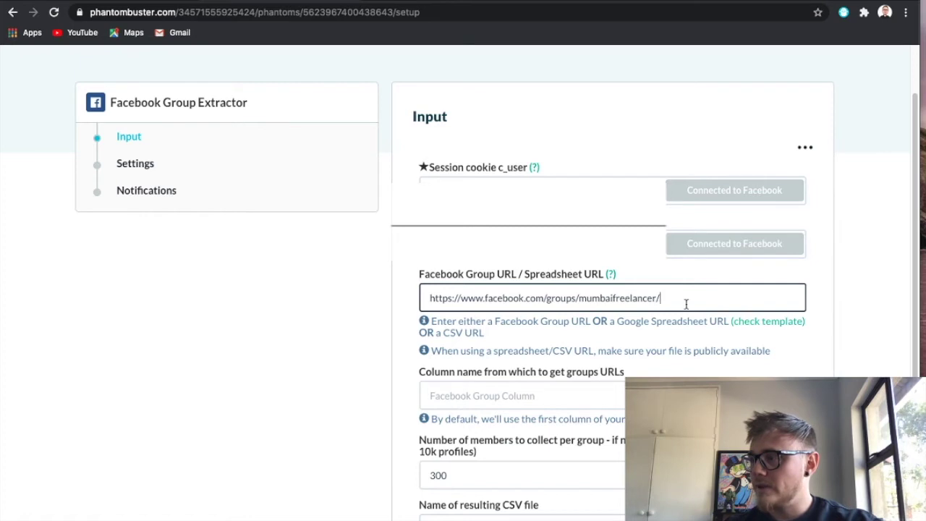
Enter "FaceBook group colum" as the column name from which to get the group URLs.
left_click(521, 397)
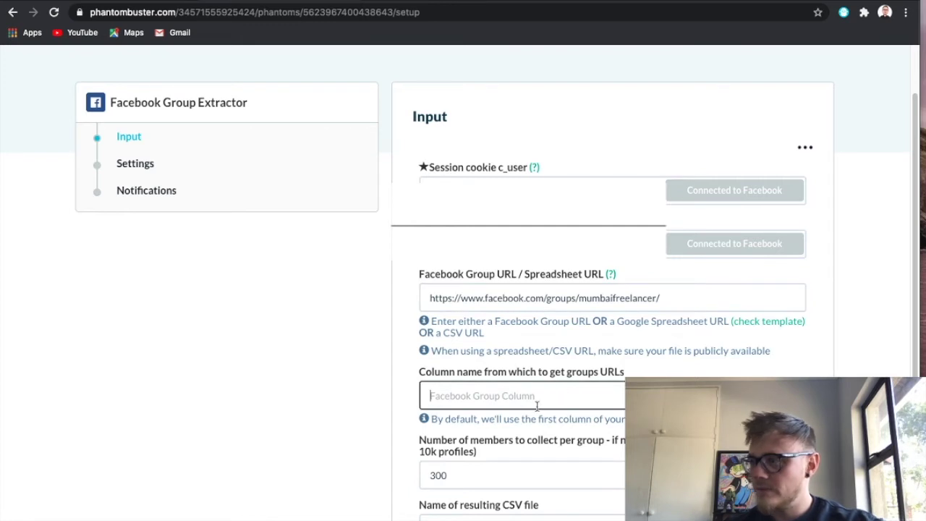
type("Facegroup")
key("BackSpace")
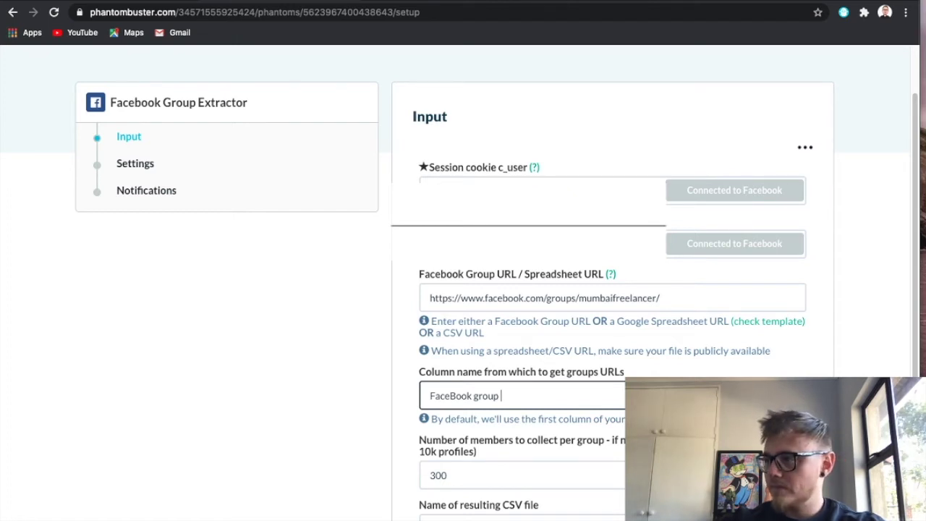
type("colum")
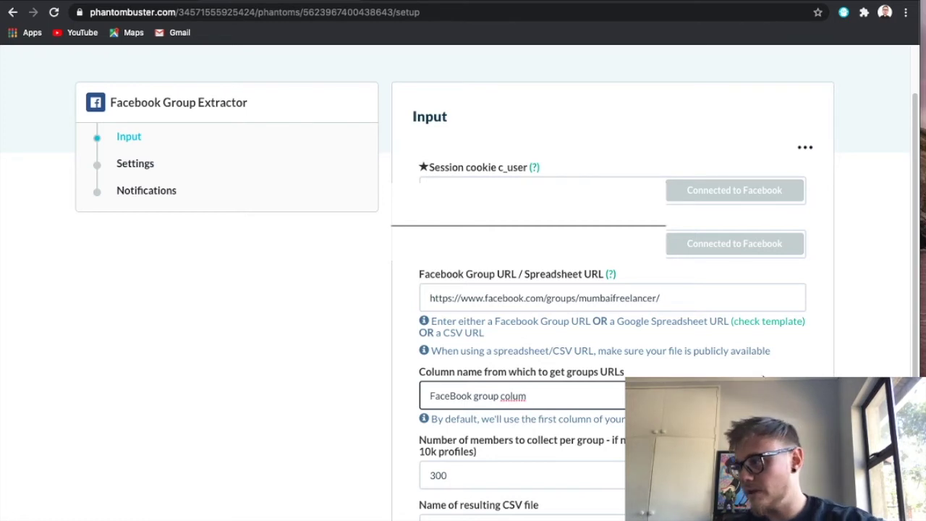
Save the extractor's input, then save its settings with the launch mode kept at Manually.
scroll(613, 290, "down", 2)
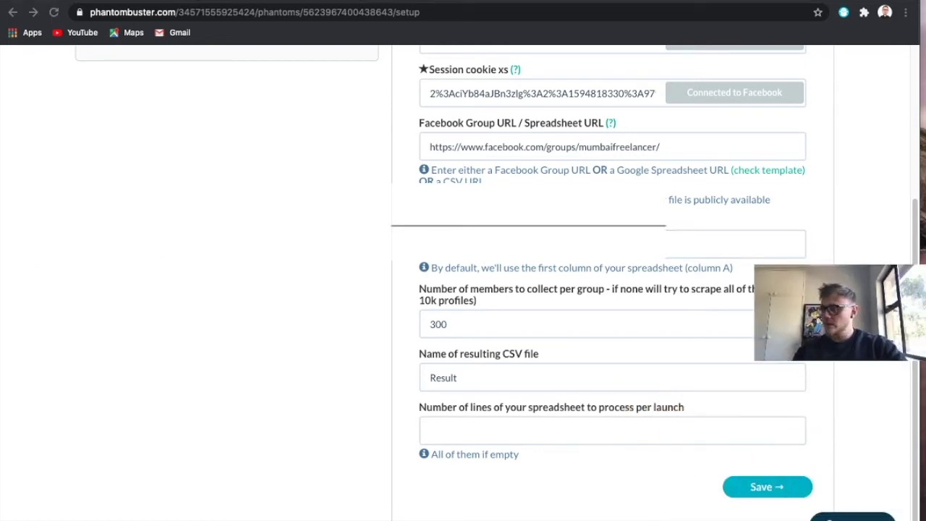
left_click(769, 487)
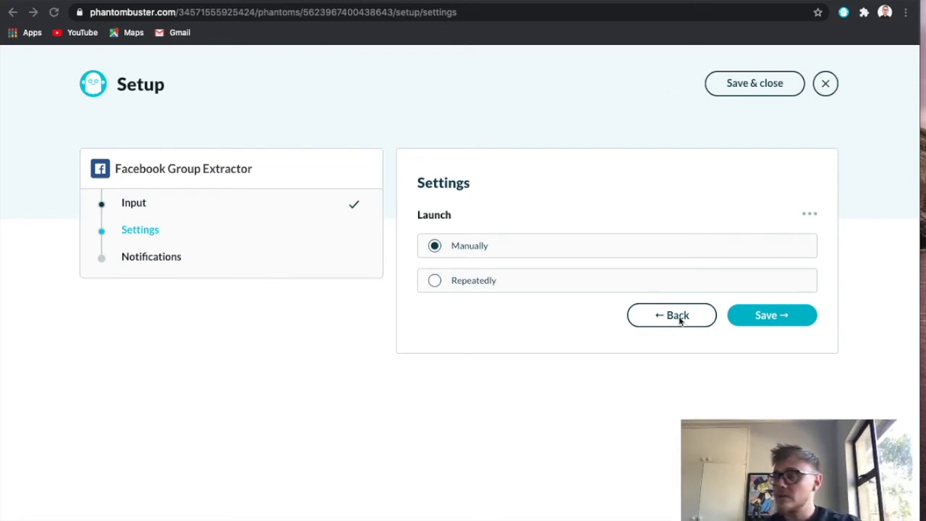
left_click(777, 323)
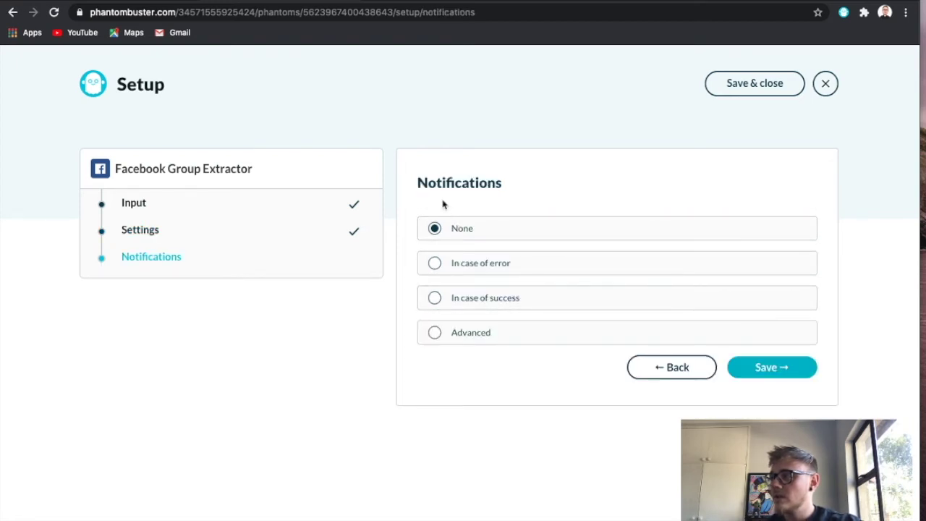
Save the extractor's notifications as None and launch the Facebook Group Extractor.
left_click(772, 369)
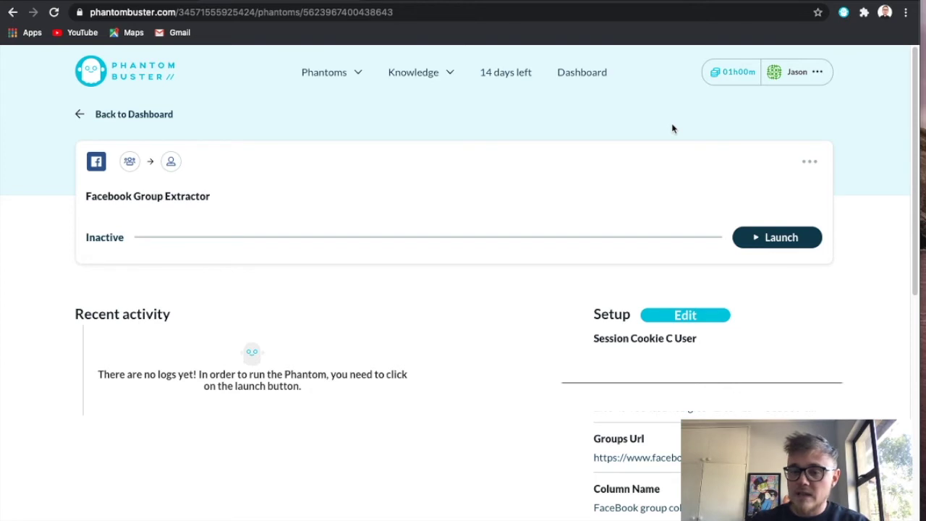
left_click(765, 244)
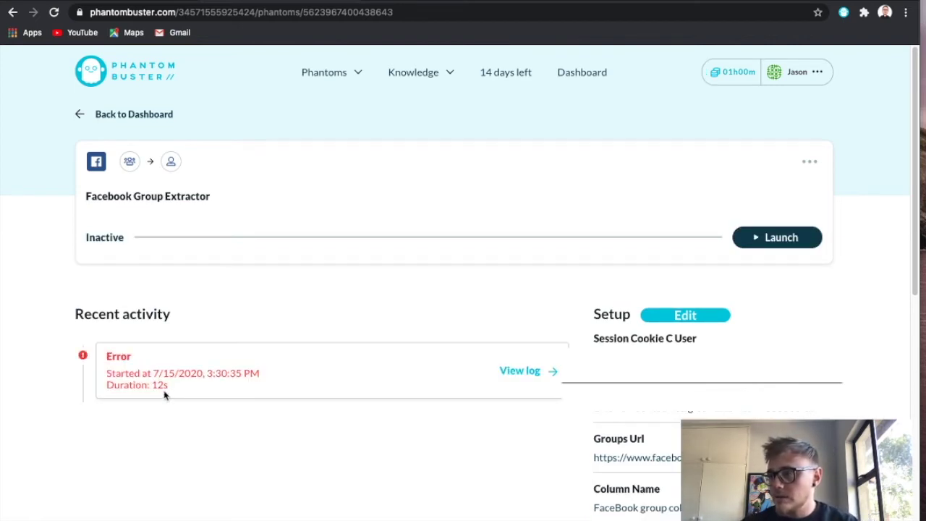
Check the failed run's log, then go back to the extractor's input setup and reconnect the c_user session cookie to Facebook.
left_click(538, 375)
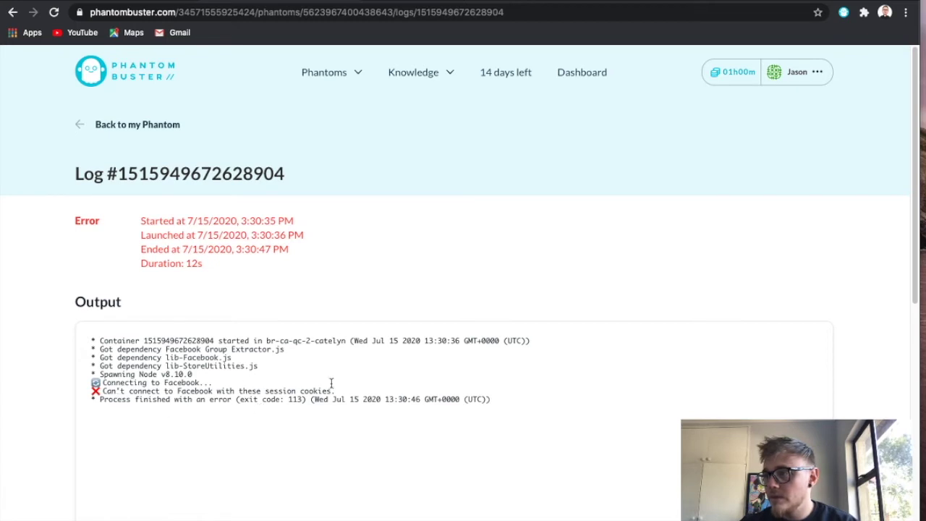
key("alt+Left")
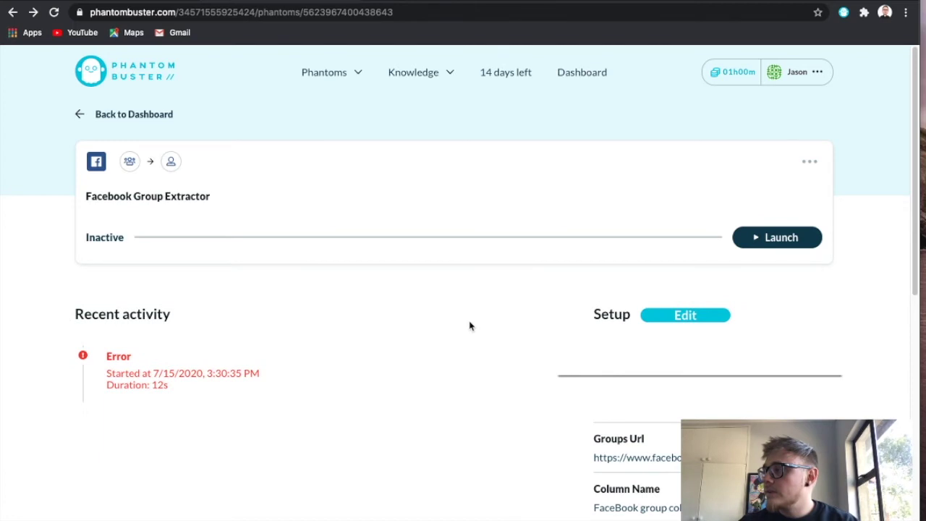
key("alt+Left")
key("alt+Left")
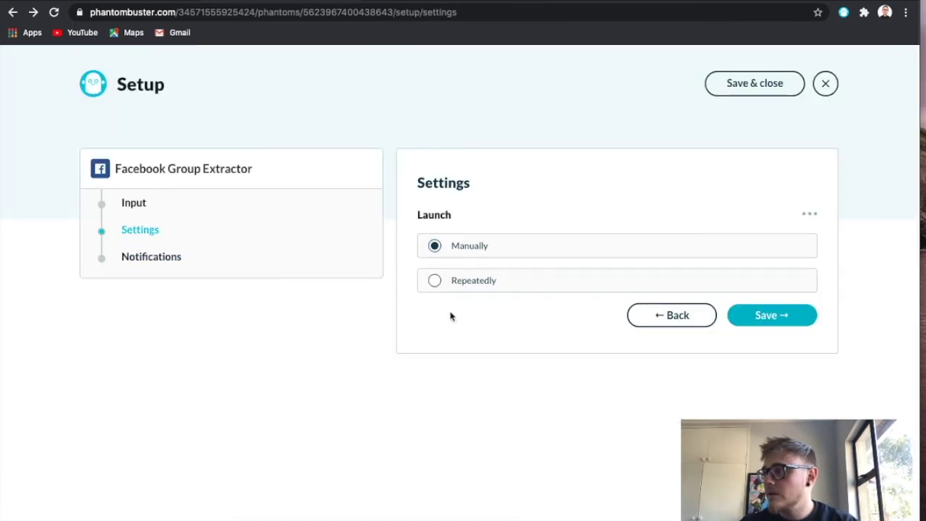
key("alt+Left")
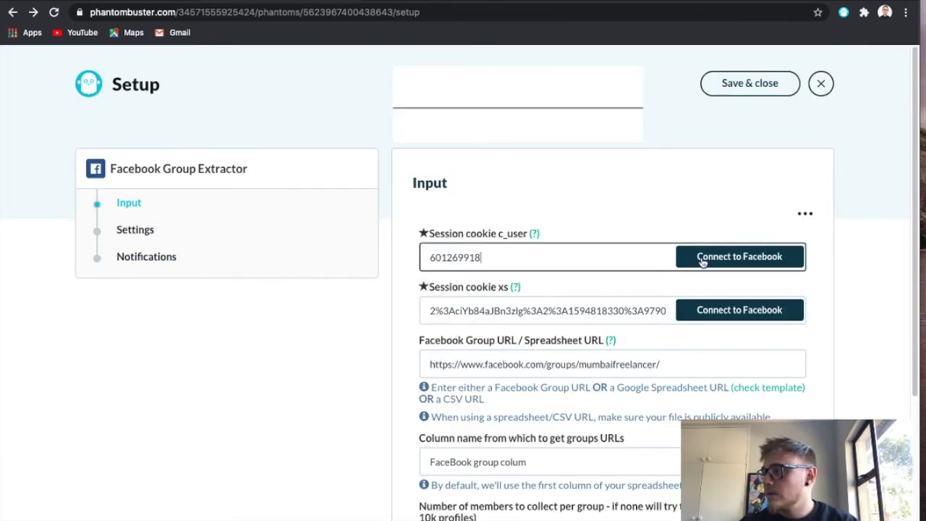
left_click(702, 259)
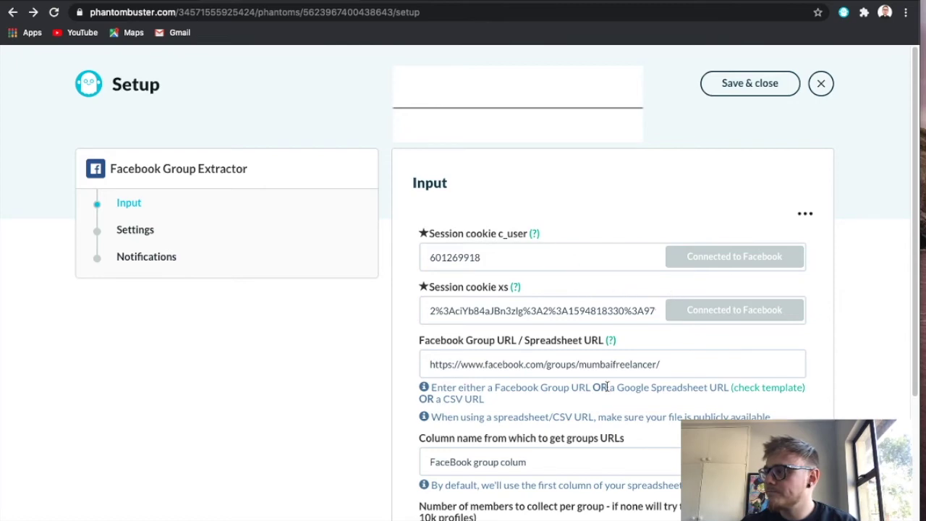
Save the input, the Manually launch setting and the None notifications, and relaunch the extractor.
scroll(684, 401, "down", 5)
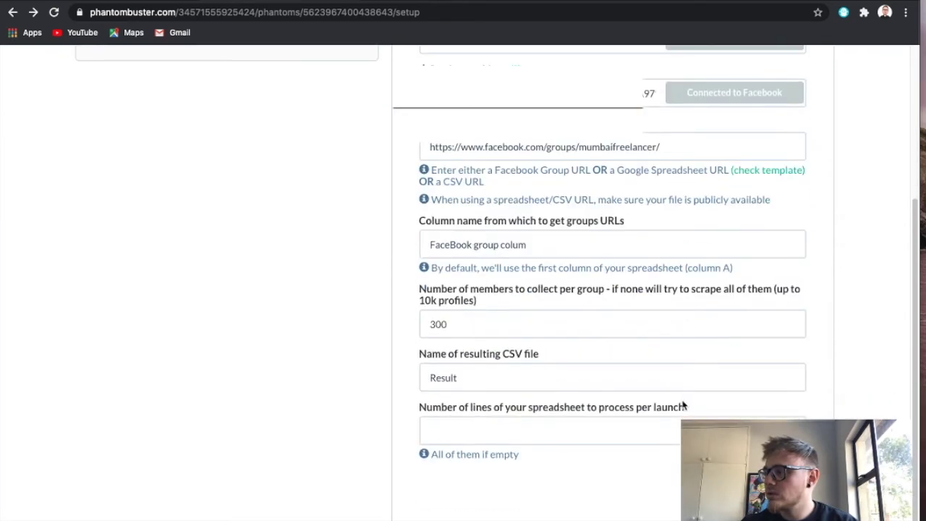
key("Return")
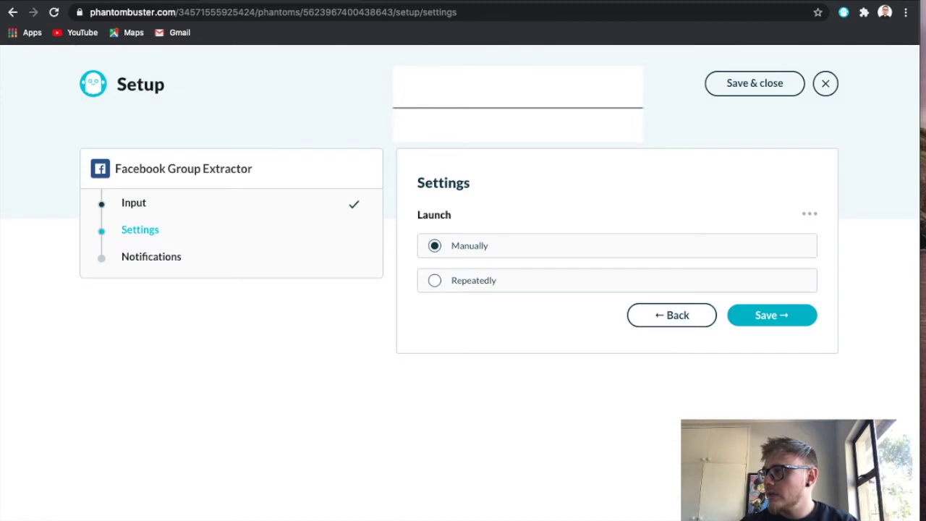
left_click(790, 315)
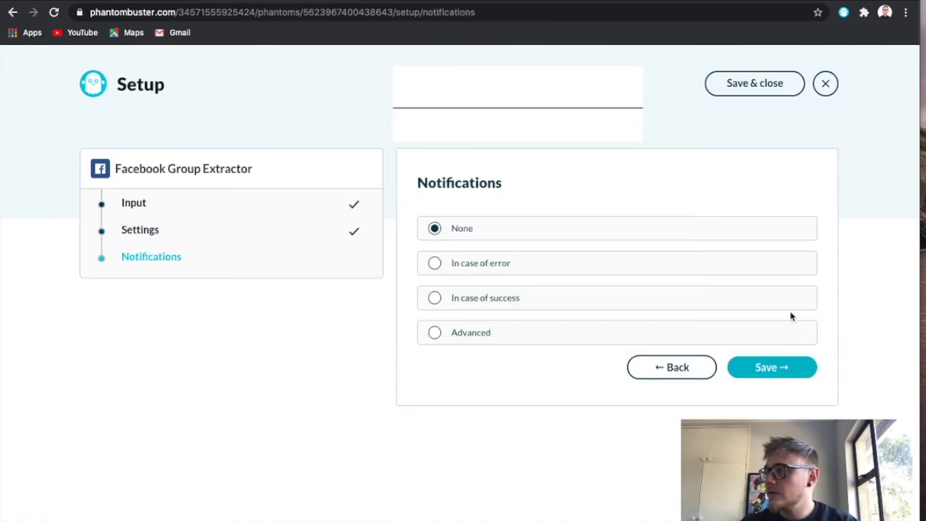
left_click(763, 369)
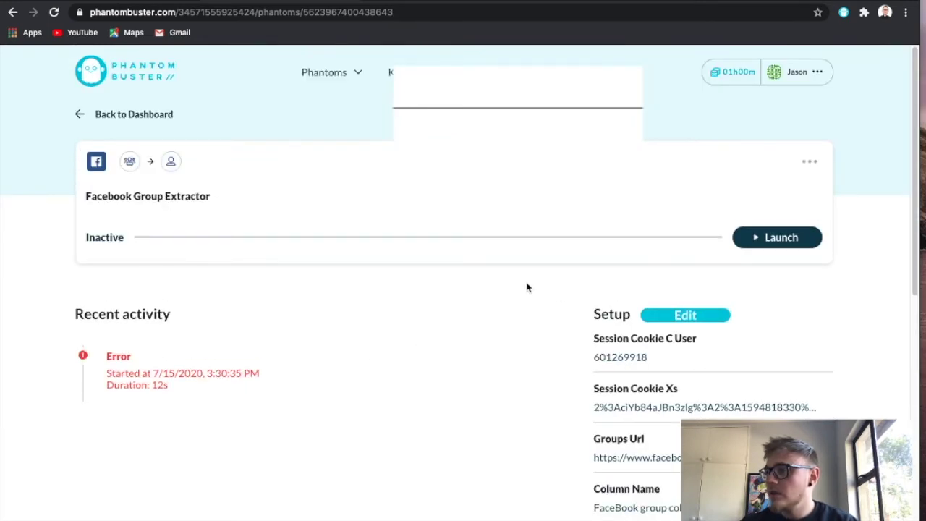
left_click(771, 239)
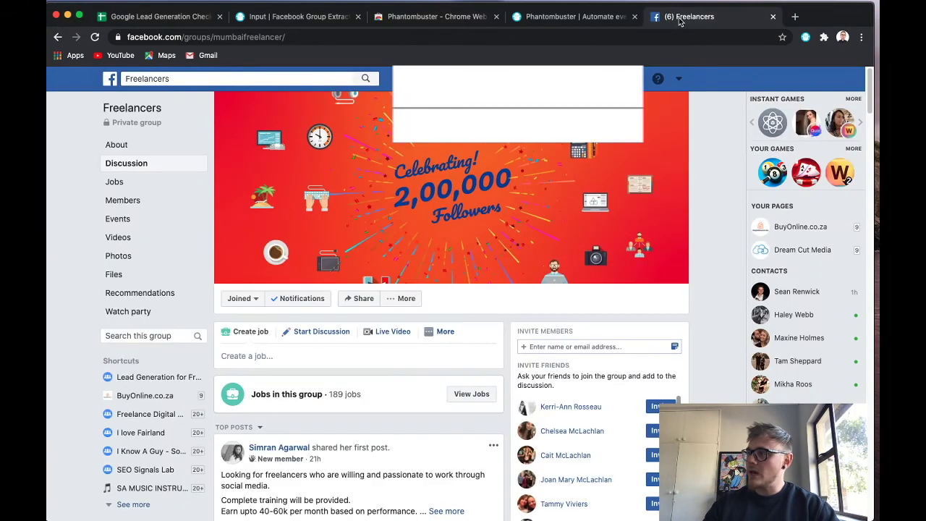
Resave the extractor's input and Manually launch setting, switch notifications from errors only to None, and launch it again.
left_click(679, 17)
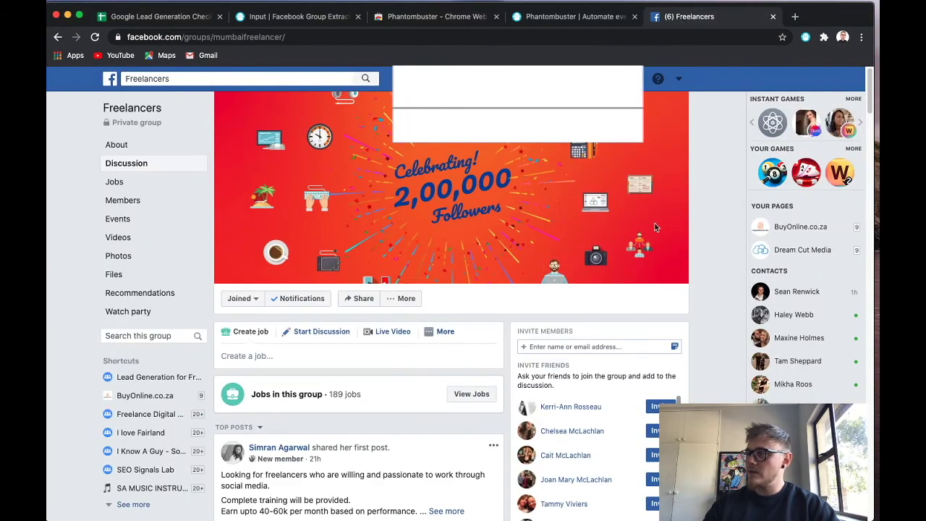
left_click(233, 14)
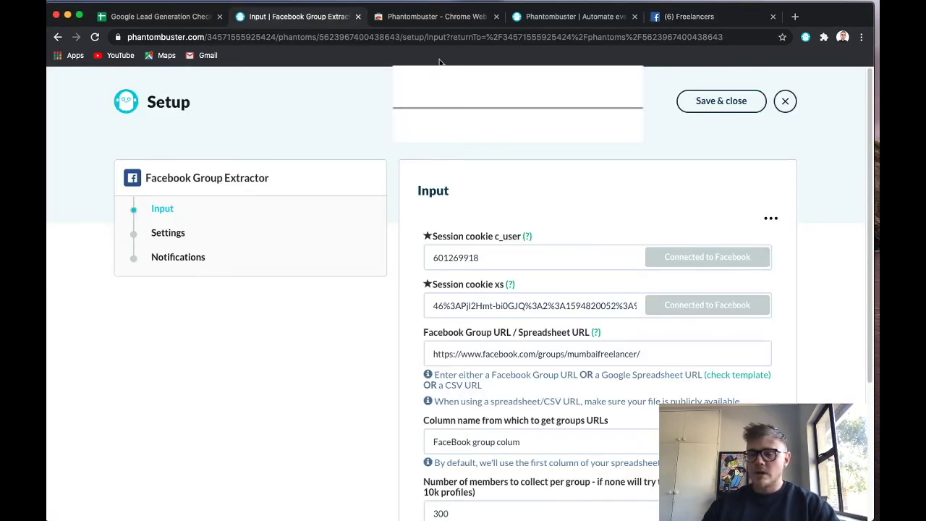
scroll(654, 238, "down", 3)
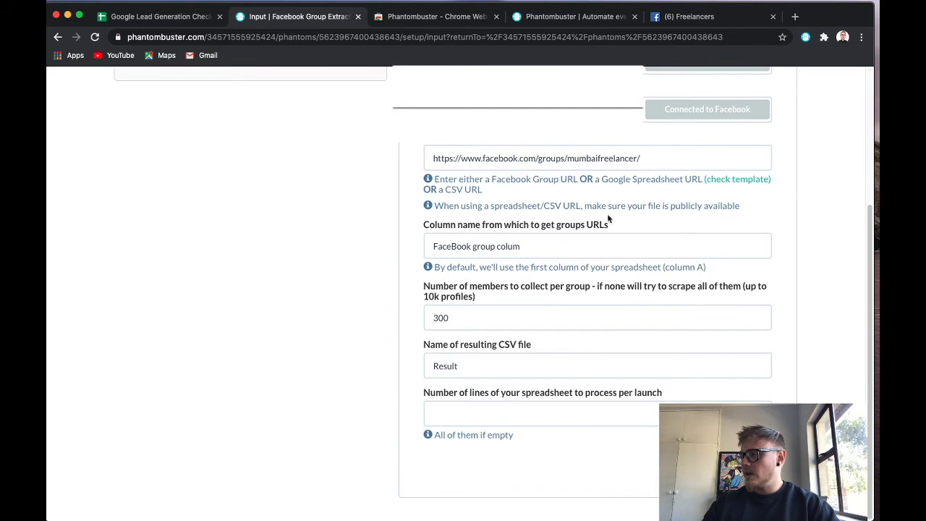
key("Return")
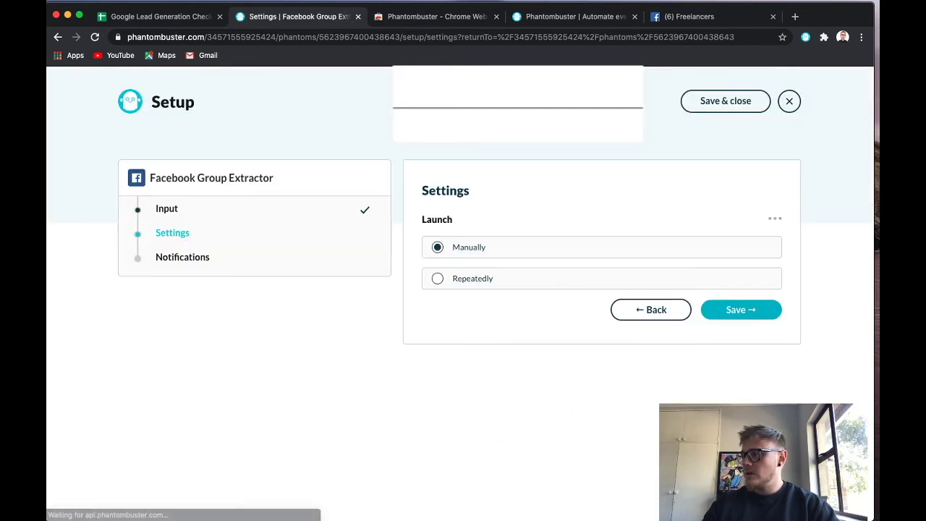
left_click(745, 311)
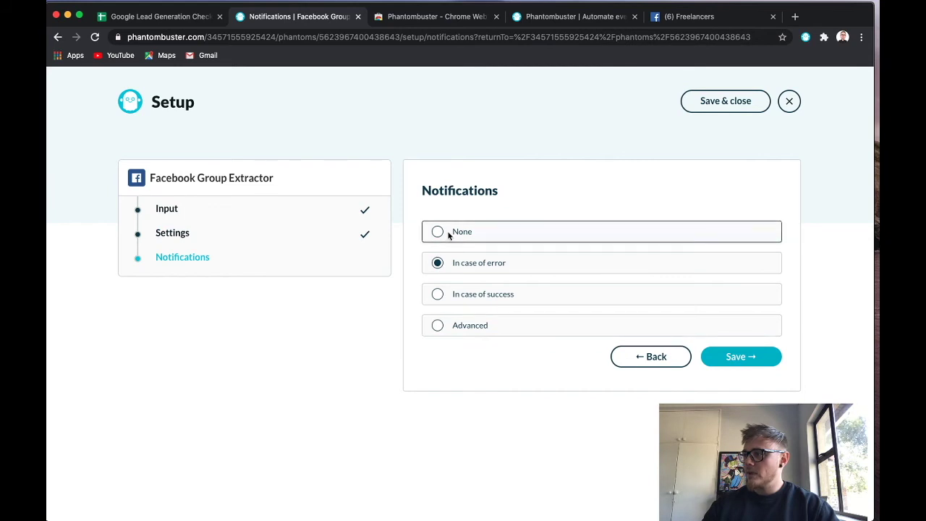
left_click(531, 233)
left_click(741, 359)
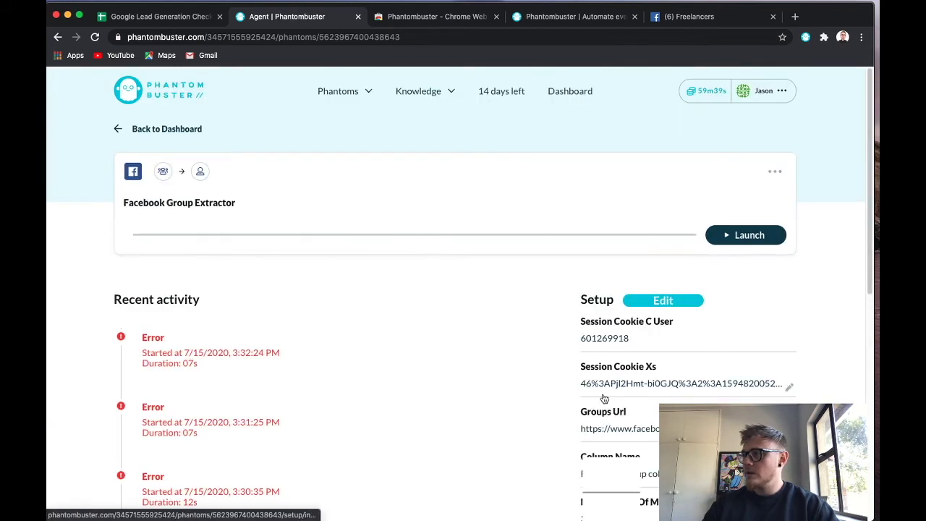
left_click(726, 242)
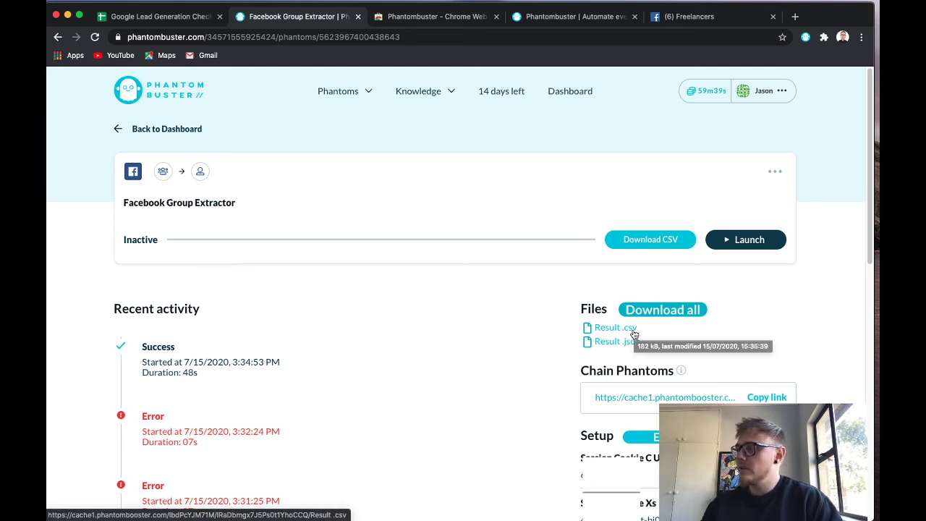
Download the extractor's results as a CSV and view the file in Numbers, declining the app update and minimizing the window when done.
left_click(654, 244)
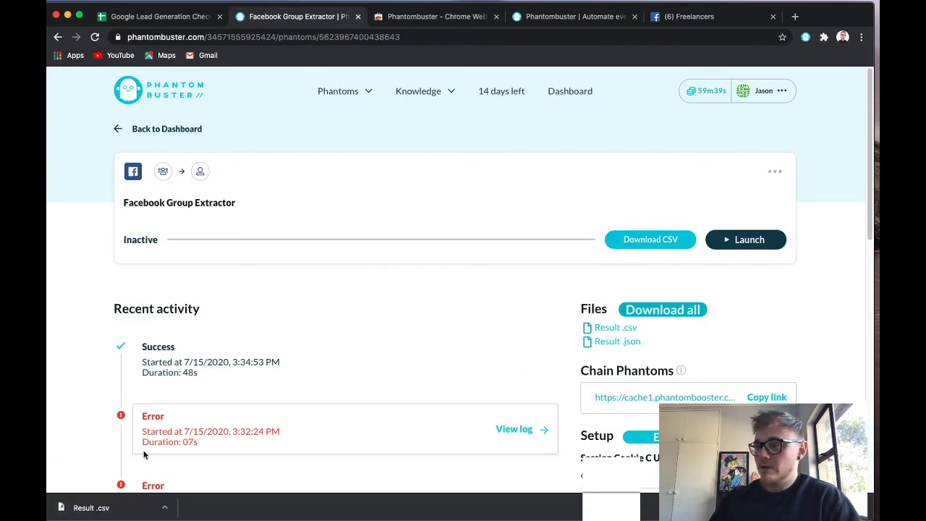
left_click(107, 510)
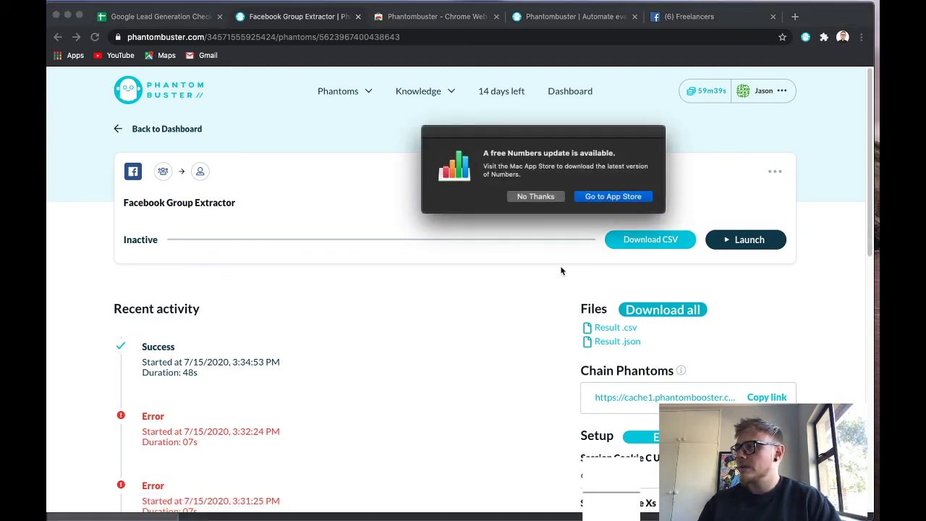
left_click(537, 196)
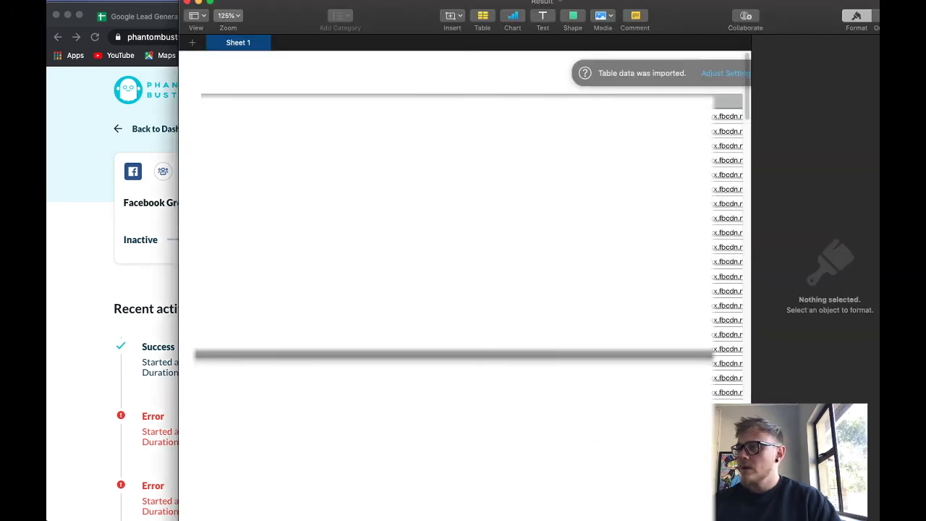
left_click_drag(298, 10, 199, 5)
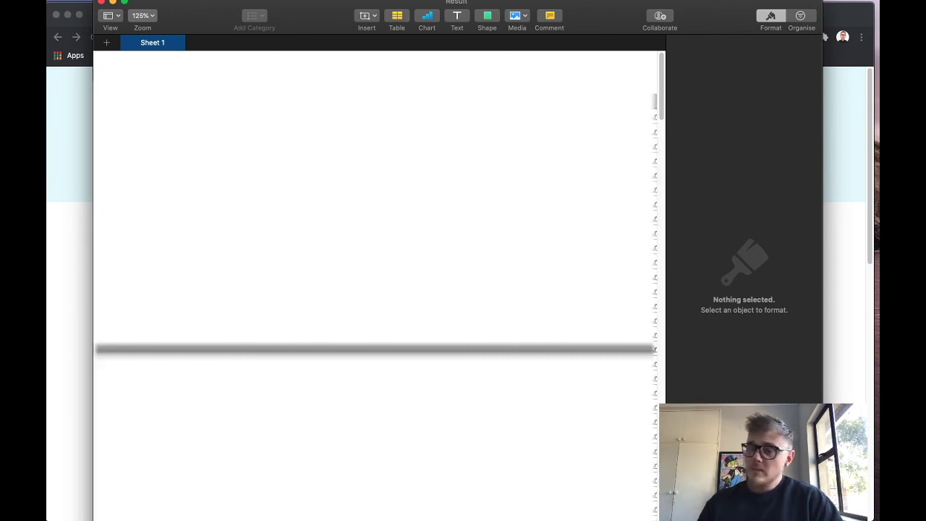
left_click(113, 4)
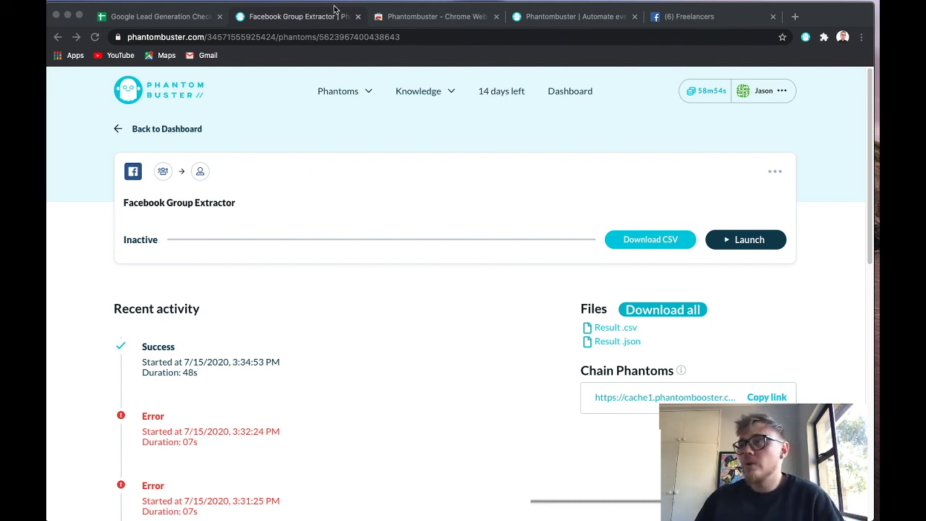
Switch to the Google Lead Generation Checklist spreadsheet and look over its SEO For Lead Generation sheet.
left_click(322, 25)
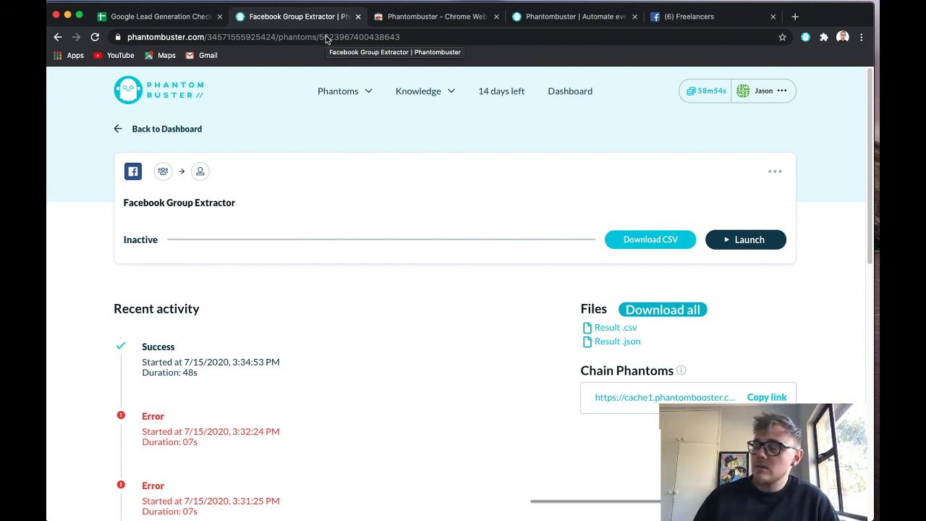
left_click(191, 23)
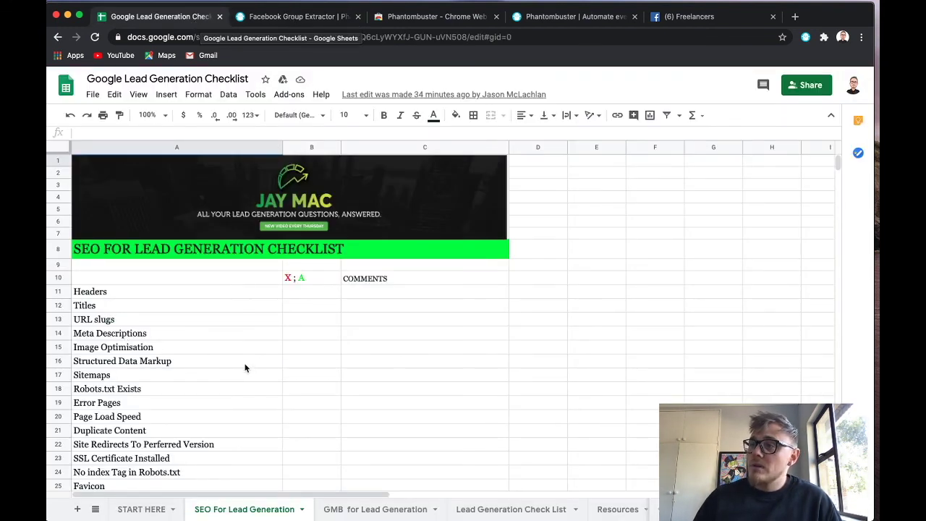
scroll(370, 358, "down", 2)
scroll(373, 358, "up", 2)
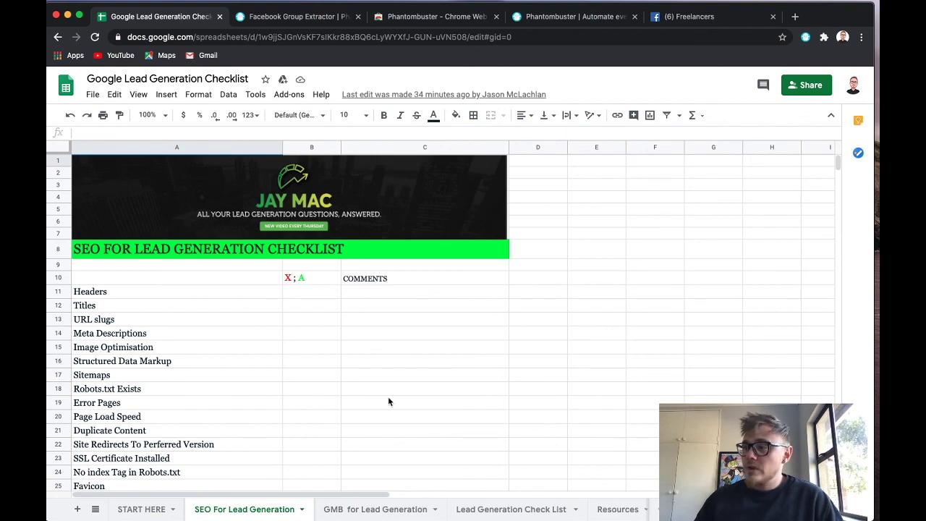
scroll(323, 396, "down", 3)
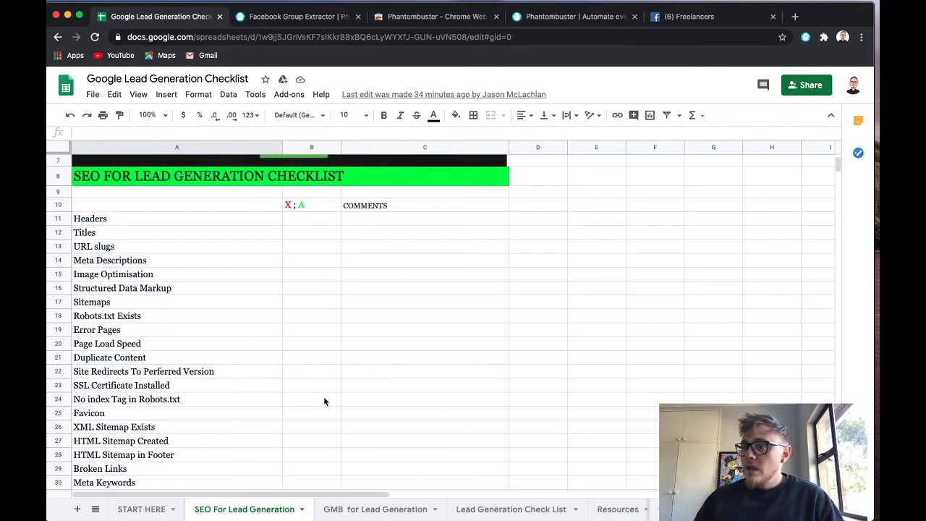
scroll(324, 396, "up", 3)
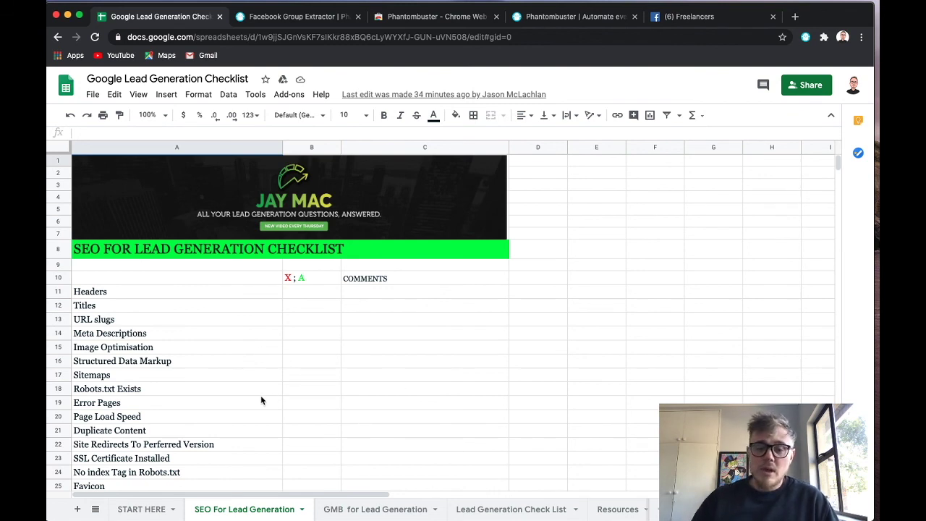
Review the GMB for Lead Generation sheet, covering its Google My Business, Google Search Console and Google Analytics sections.
left_click(375, 510)
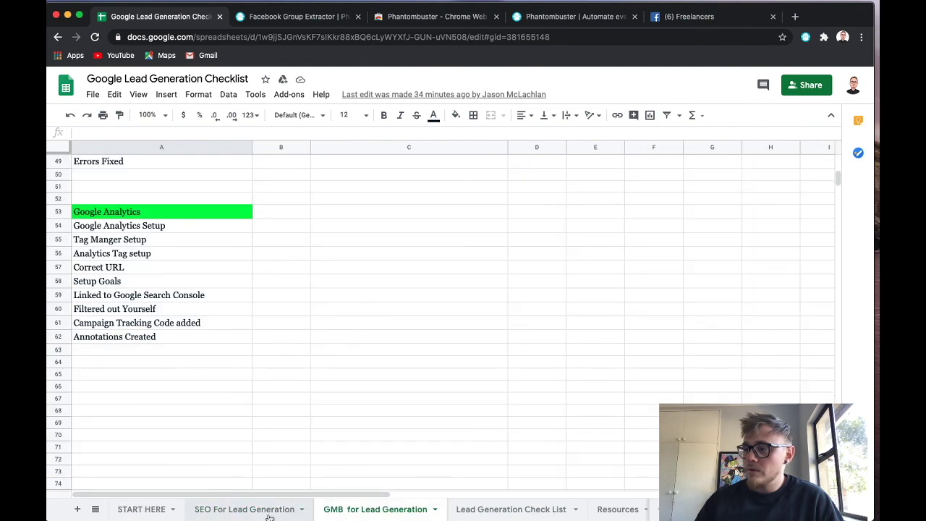
scroll(260, 378, "up", 10)
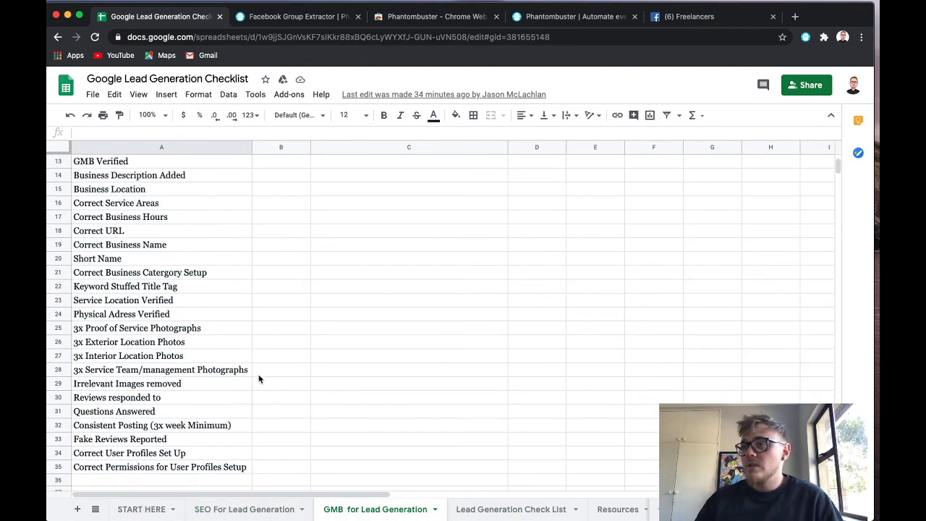
scroll(246, 354, "up", 4)
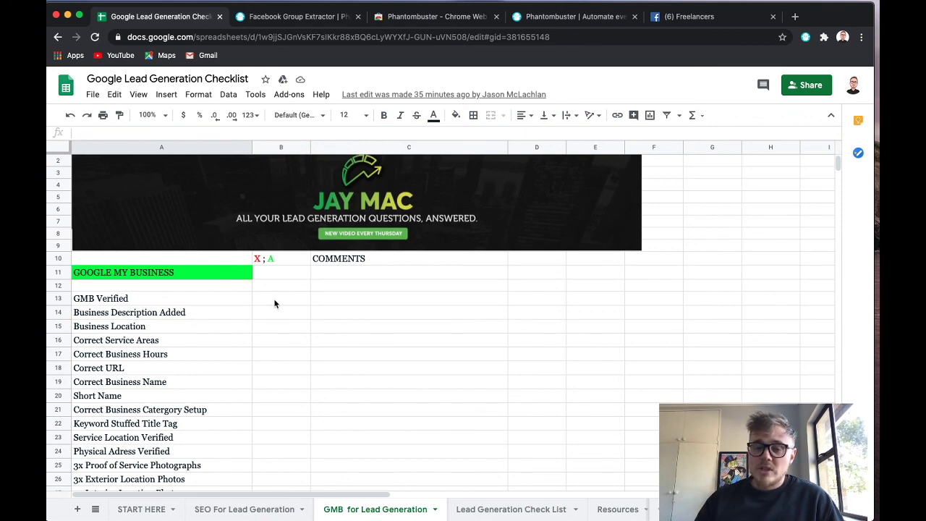
scroll(282, 393, "down", 5)
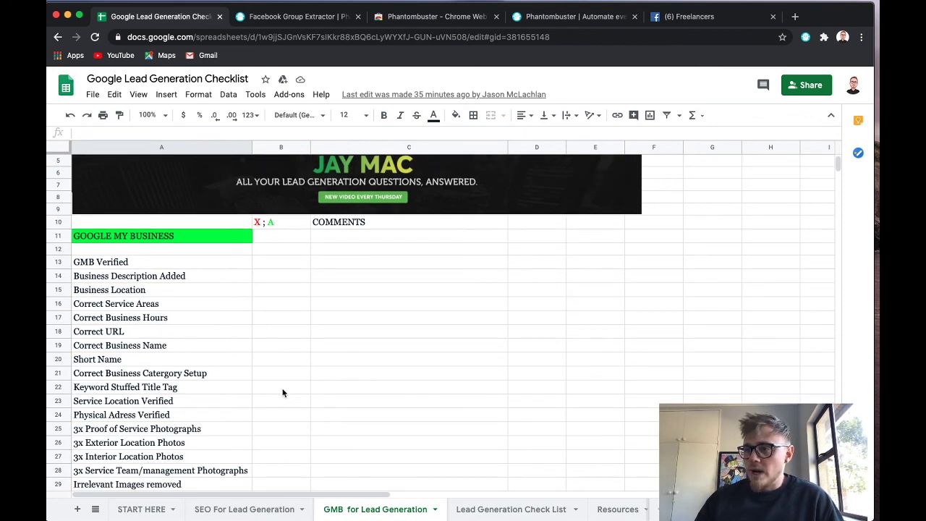
scroll(283, 394, "down", 5)
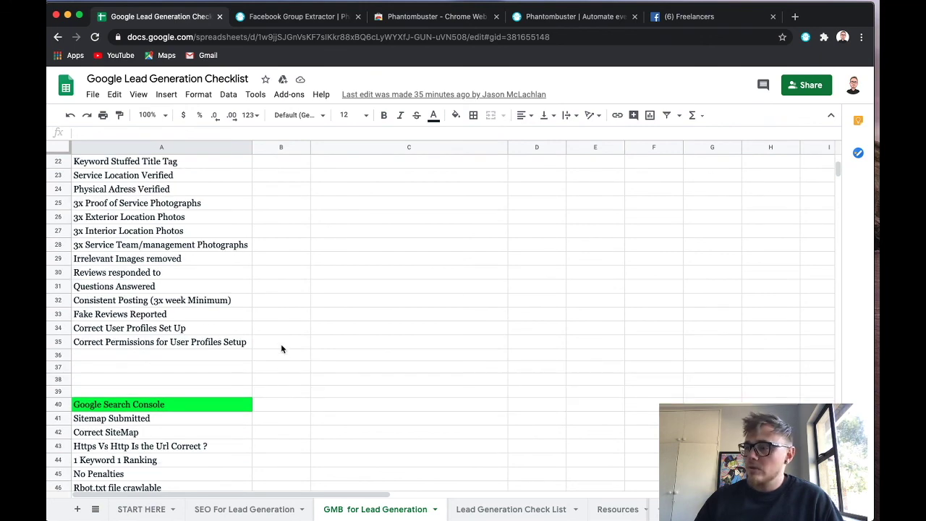
scroll(281, 348, "down", 4)
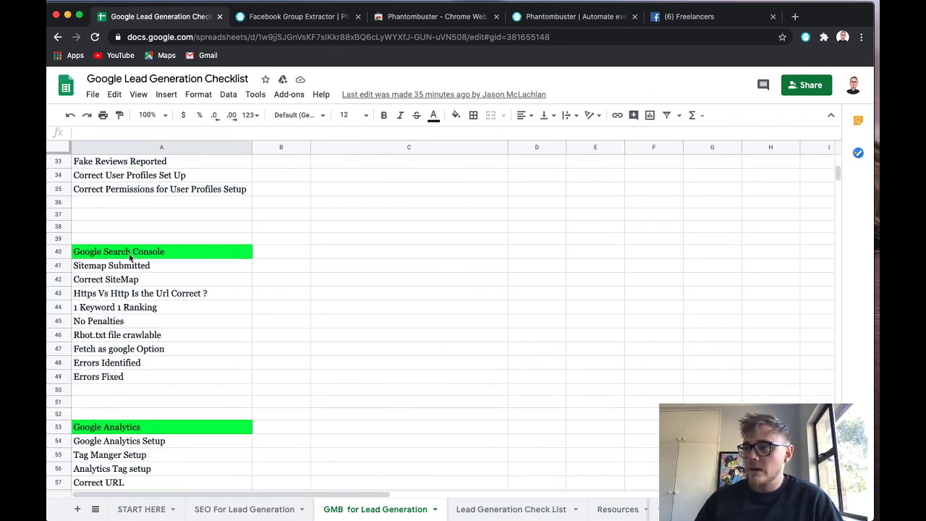
scroll(246, 427, "down", 3)
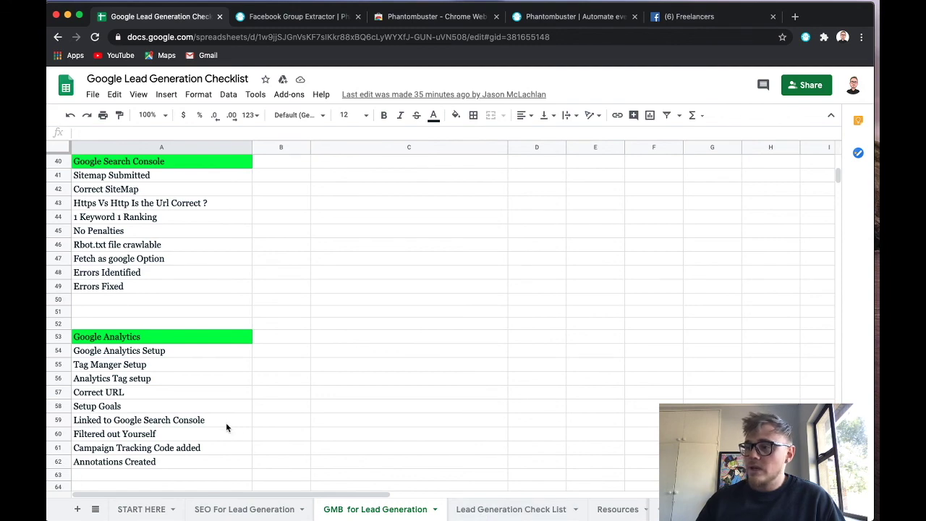
scroll(244, 422, "up", 10)
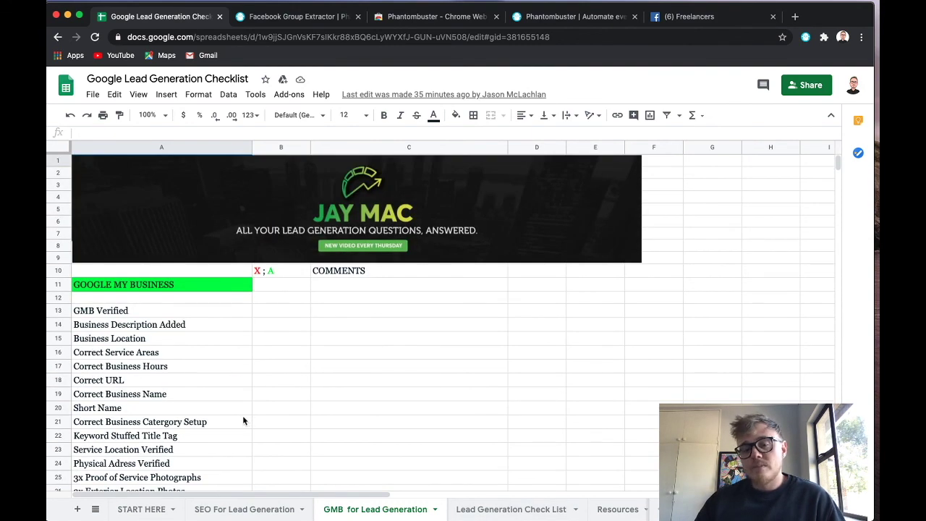